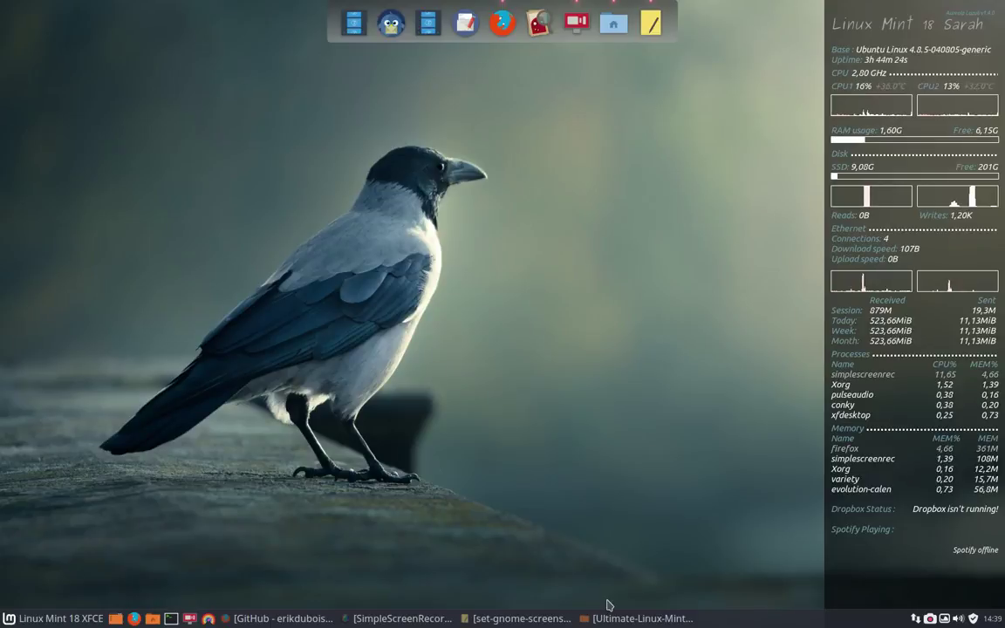
# Restore the Thunar window showing the Ultimate-Linux-Mint-18-Xfce scripts folder
pyautogui.click(621, 618)
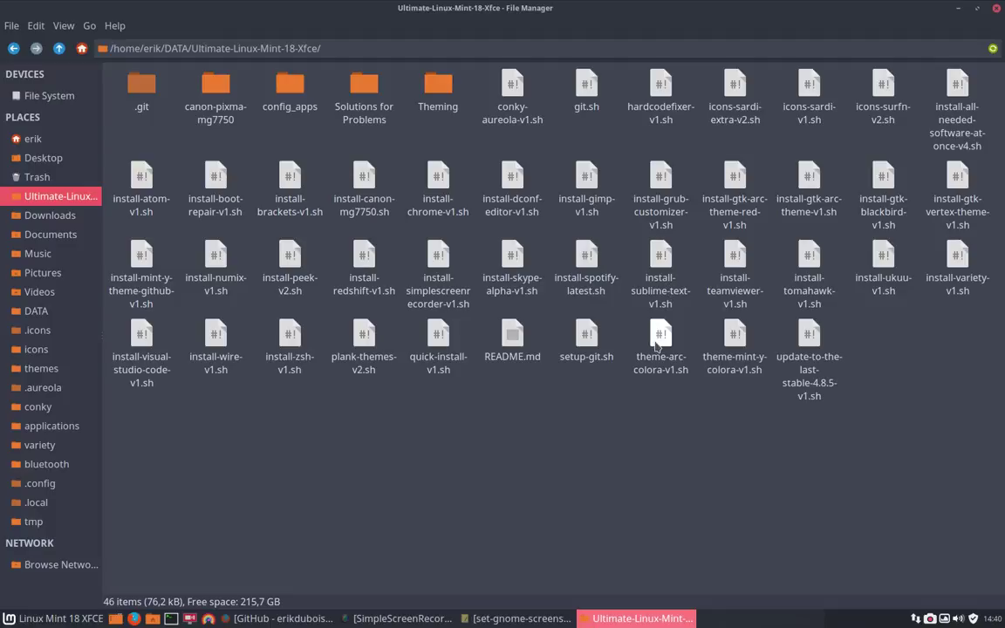
# Run ./theme-arc-colora-v1.sh in a terminal opened in the scripts folder, then close the terminal
pyautogui.rightClick(353, 446)
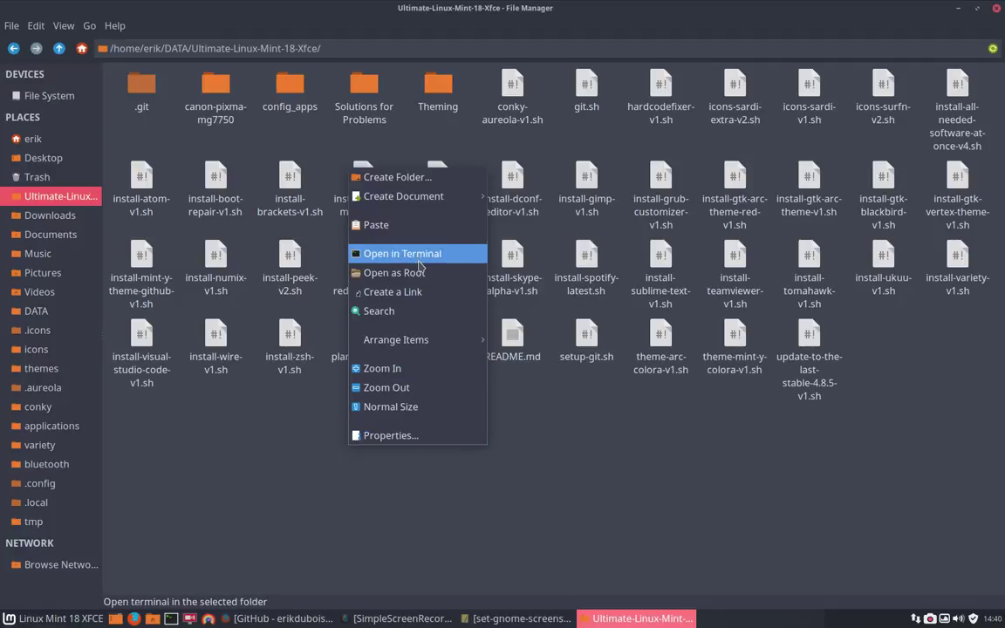
pyautogui.click(425, 256)
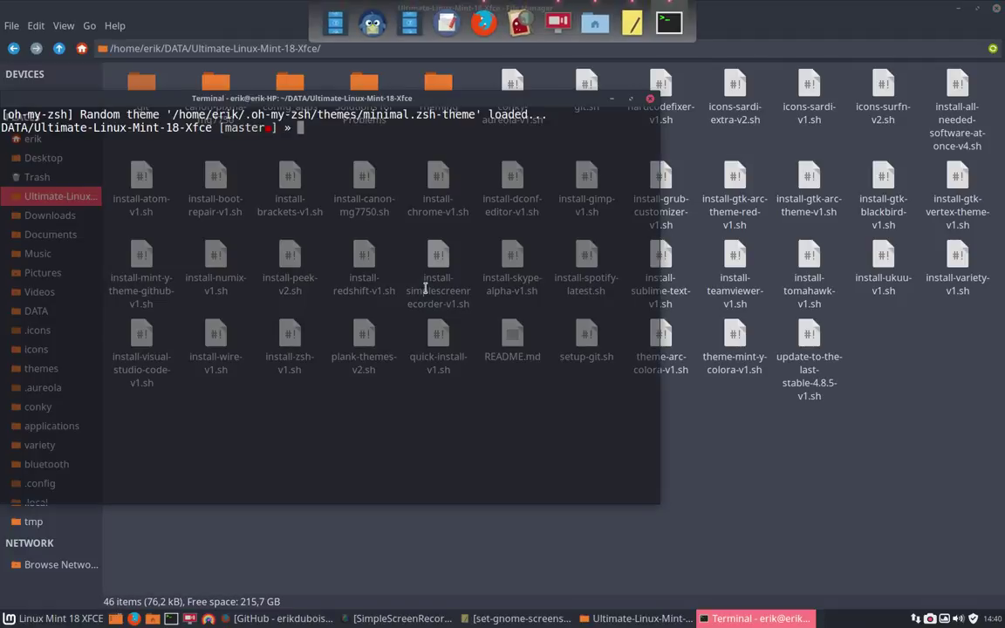
pyautogui.write('./theme-')
pyautogui.press('Tab')
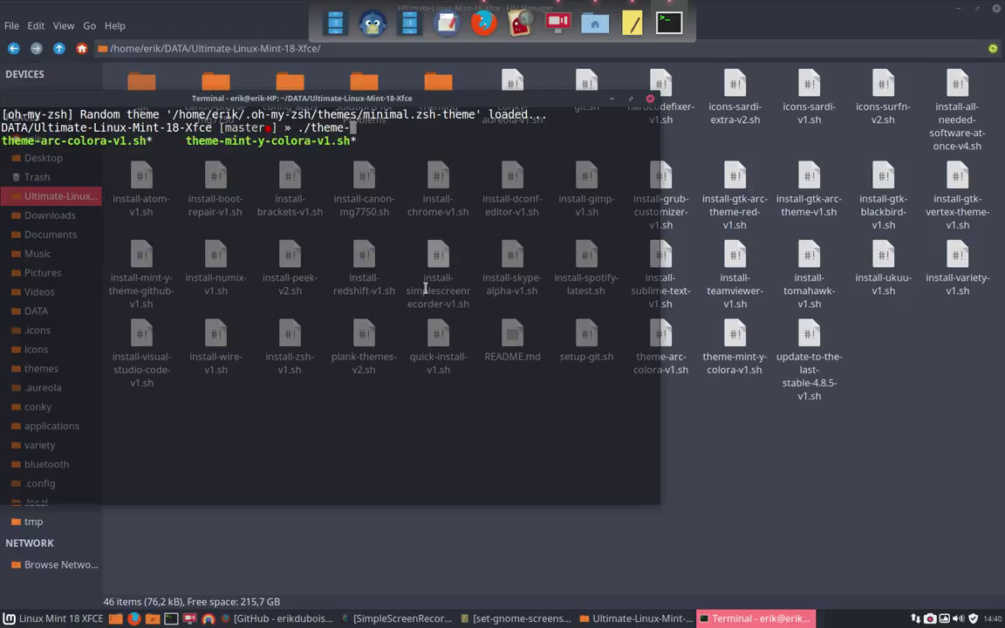
pyautogui.write('ac')
pyautogui.press('BackSpace')
pyautogui.write('r')
pyautogui.press('Tab')
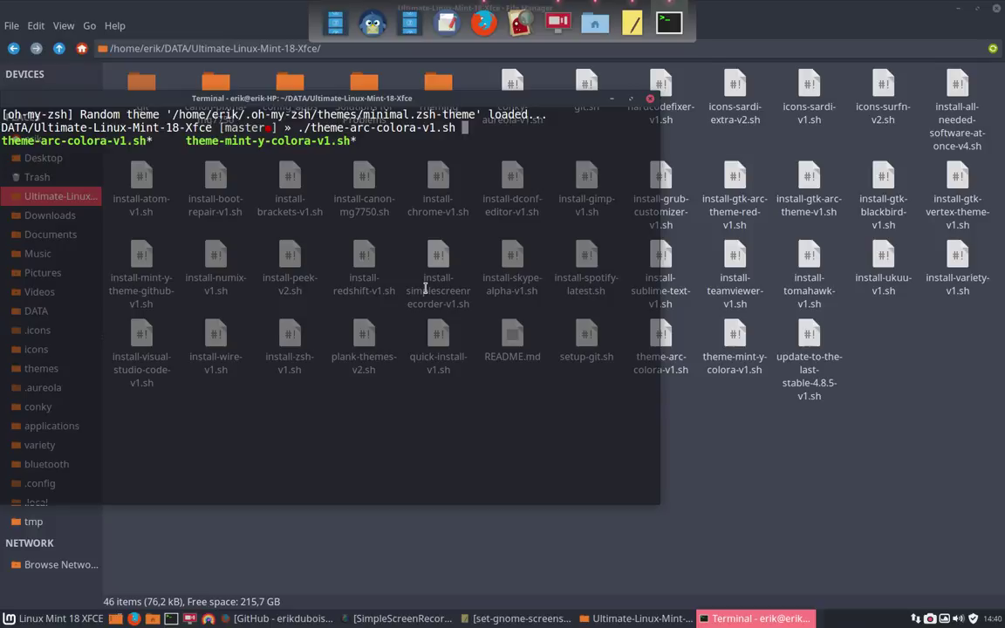
pyautogui.press('Return')
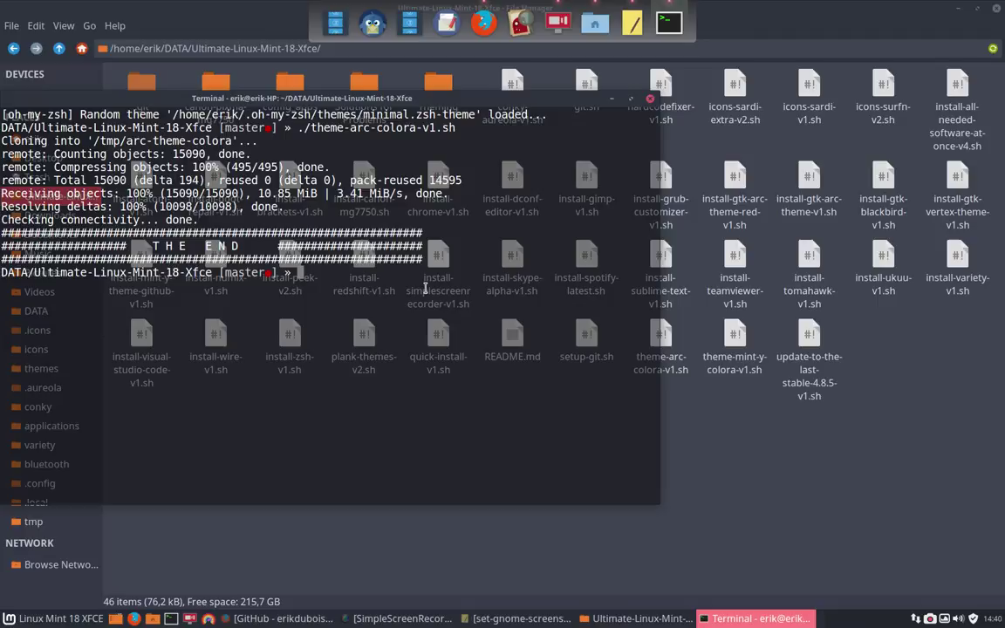
pyautogui.click(650, 99)
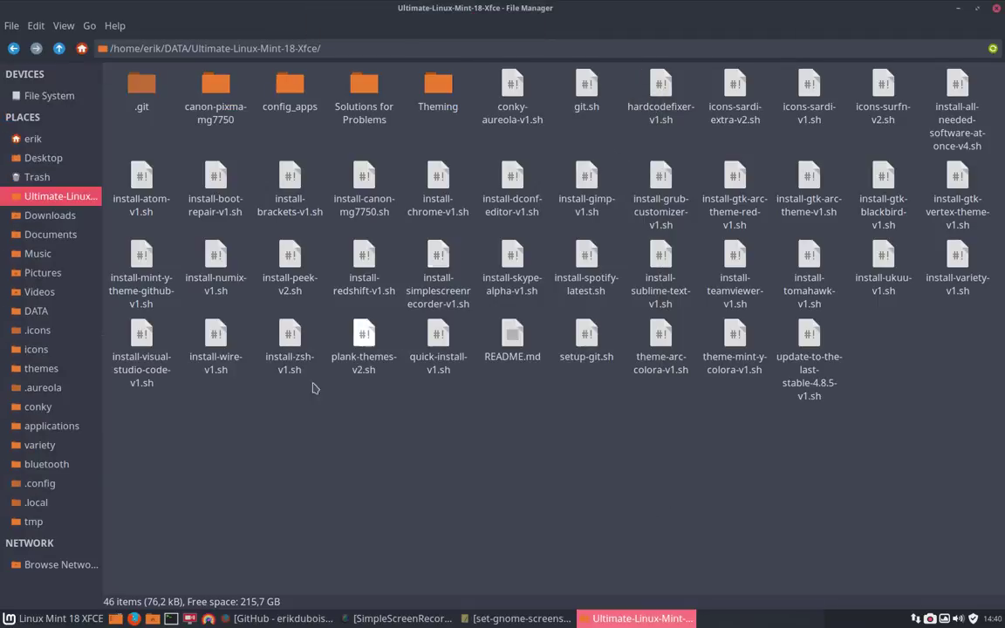
# Navigate to the hidden ~/.themes folder by editing the ~/.icons path
pyautogui.click(42, 368)
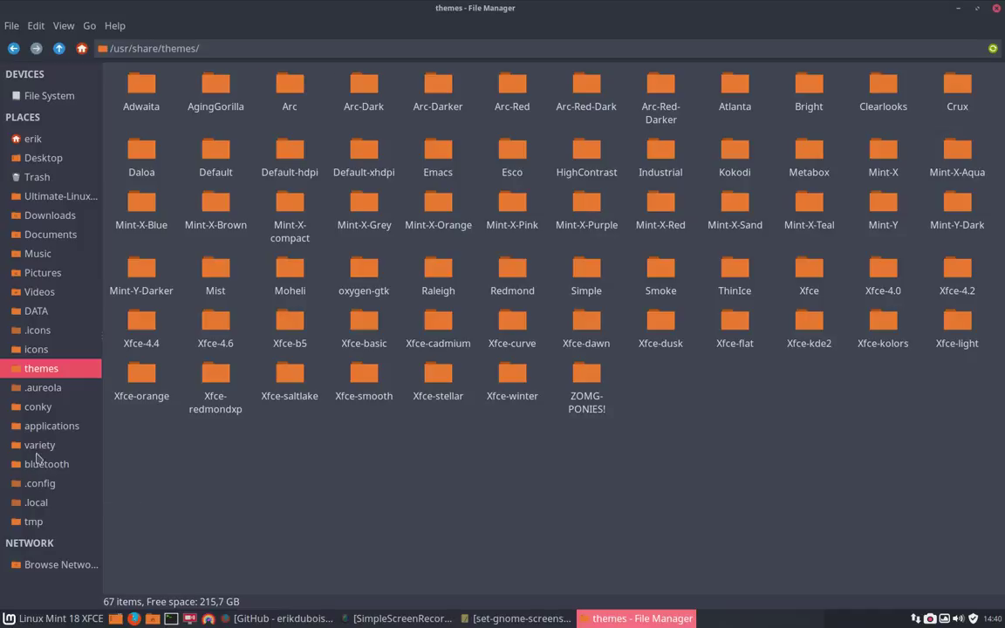
pyautogui.click(36, 331)
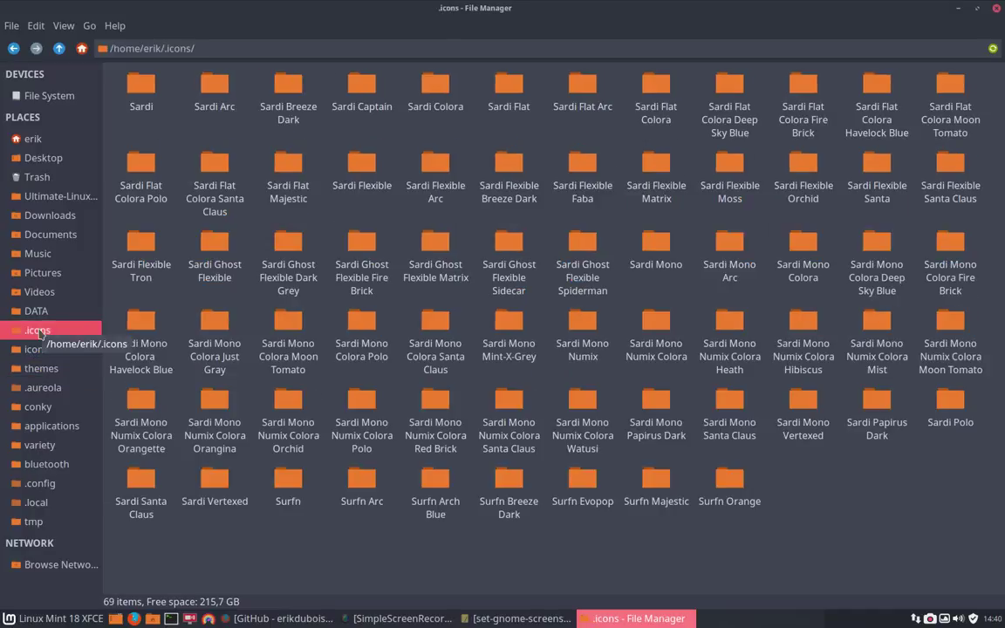
pyautogui.click(175, 48)
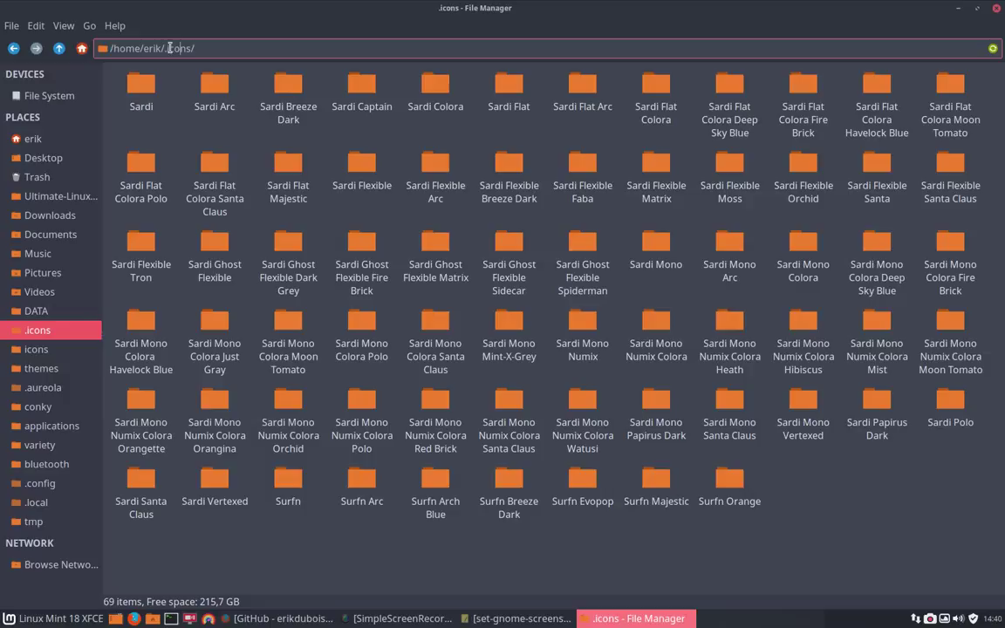
pyautogui.moveTo(170, 48); pyautogui.dragTo(225, 48)
pyautogui.press('BackSpace')
pyautogui.press('BackSpace')
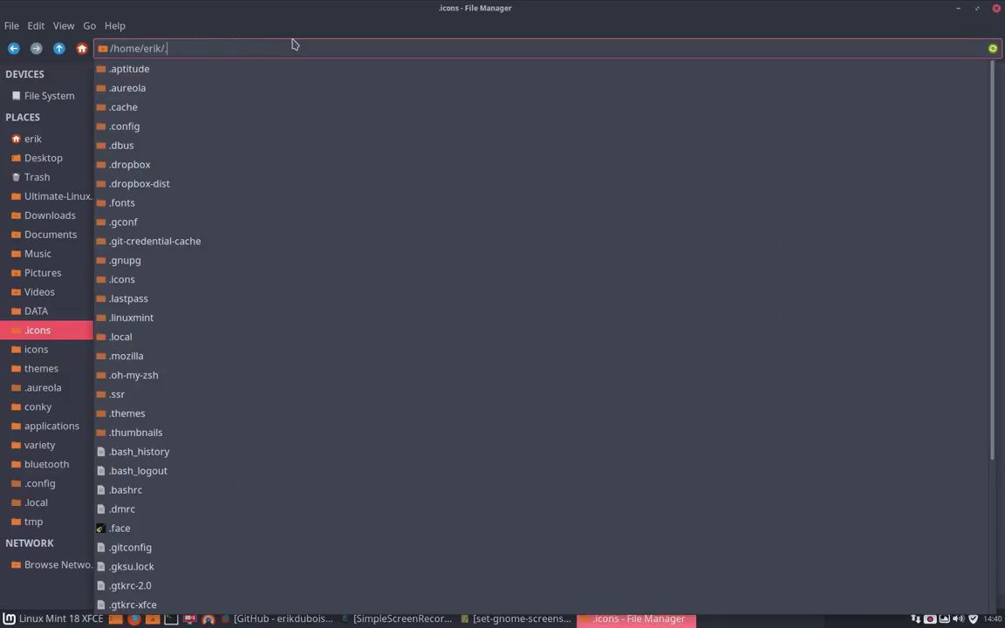
pyautogui.write('themes/')
pyautogui.press('Return')
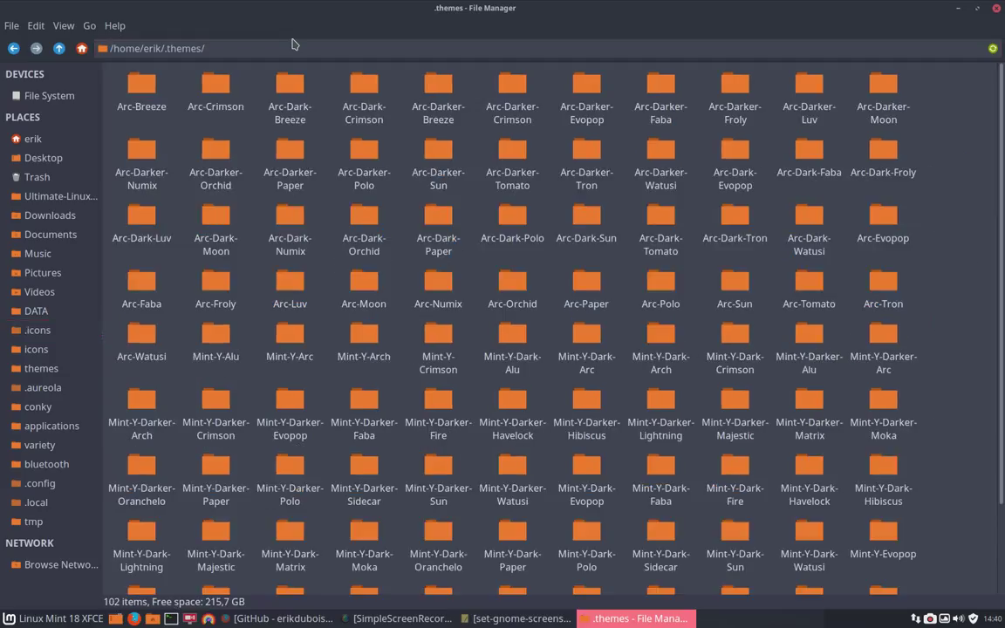
pyautogui.scroll(-1, 450, 264)
pyautogui.scroll(1, 446, 267)
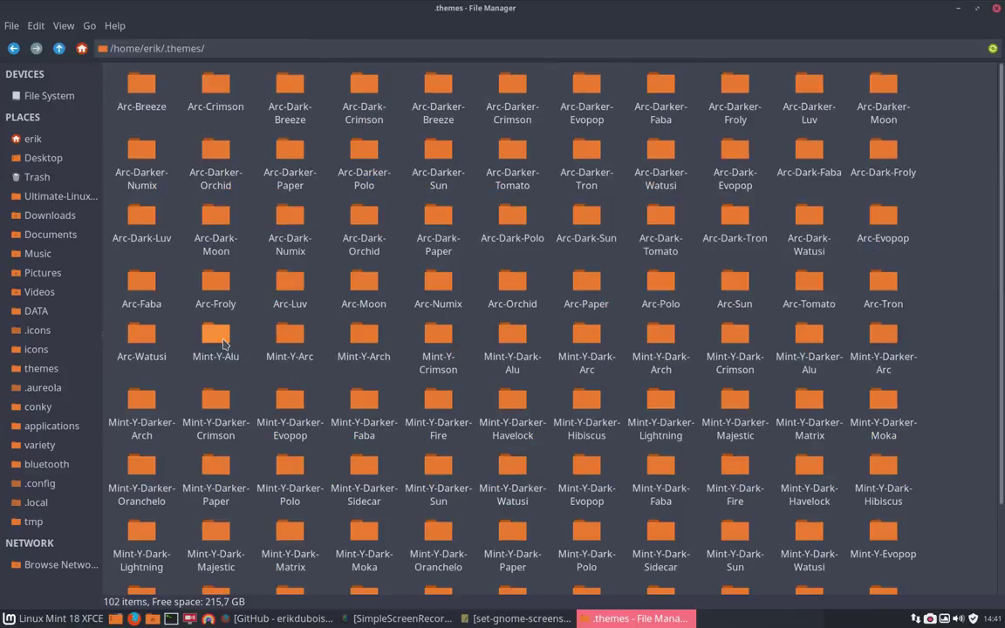
# Delete the 57 Mint-Y theme folders, Mint-Y-Alu through Mint-Y-Watusi, leaving 45 Arc folders
pyautogui.click(223, 345)
pyautogui.scroll(-2, 247, 406)
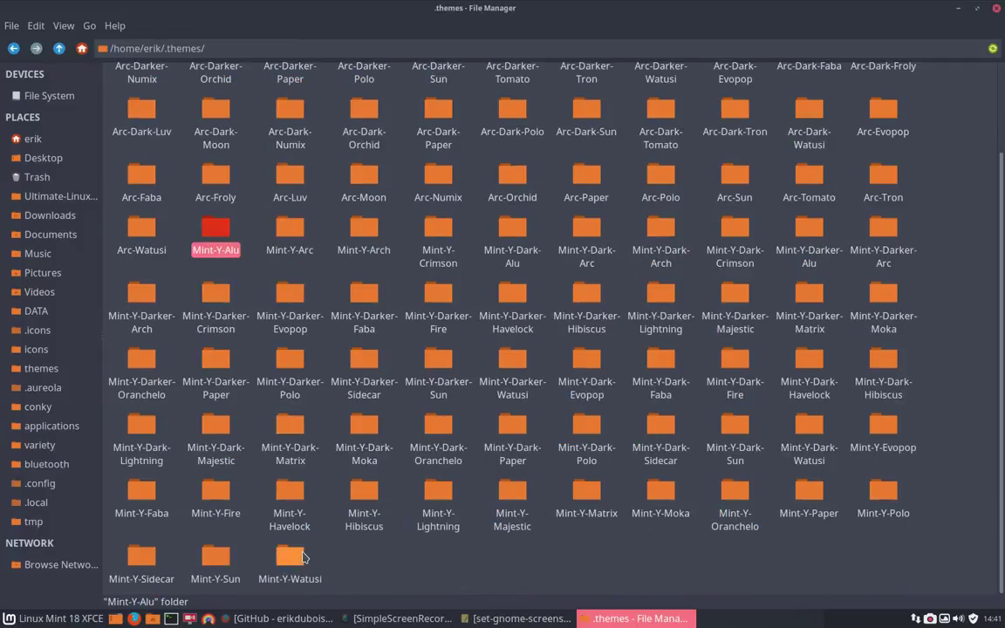
pyautogui.keyDown('shift'); pyautogui.click(304, 557); pyautogui.keyUp('shift')
pyautogui.press('Delete')
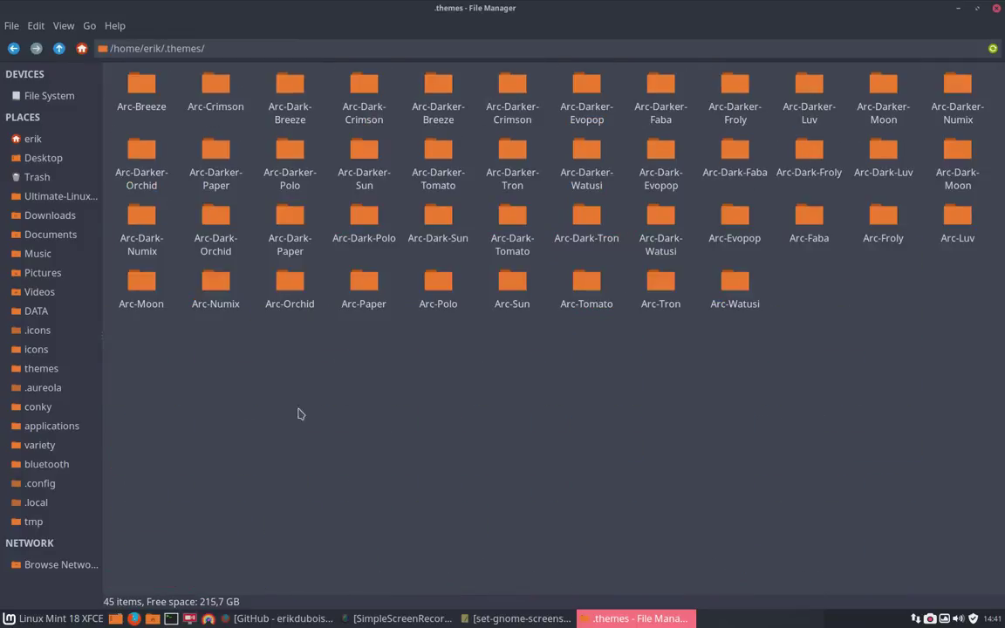
pyautogui.moveTo(109, 353); pyautogui.dragTo(990, 83)
pyautogui.click(917, 364)
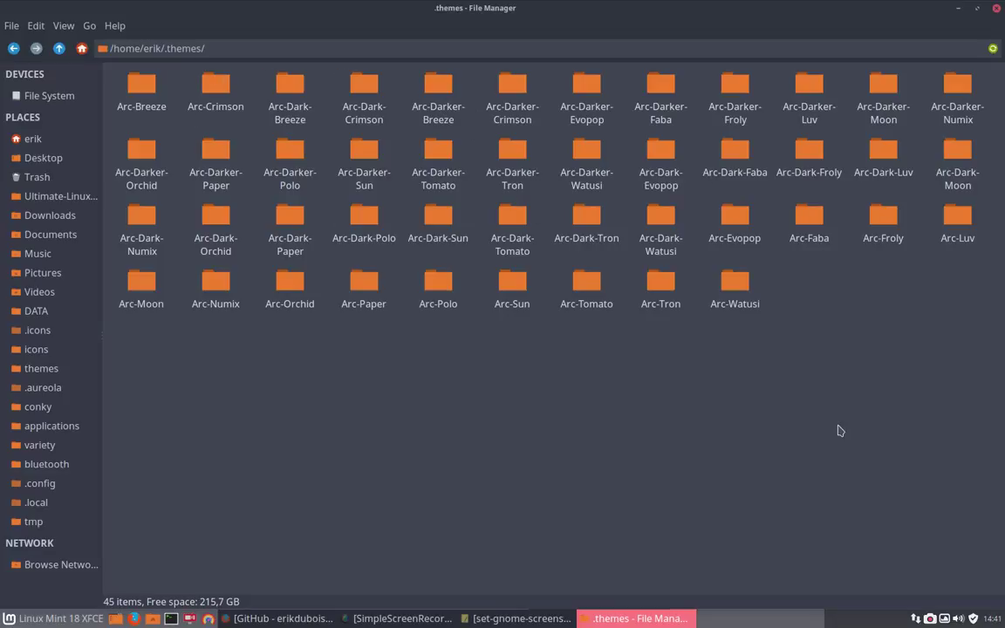
# Open Appearance settings through the Settings Manager in the applications menu
pyautogui.click(637, 619)
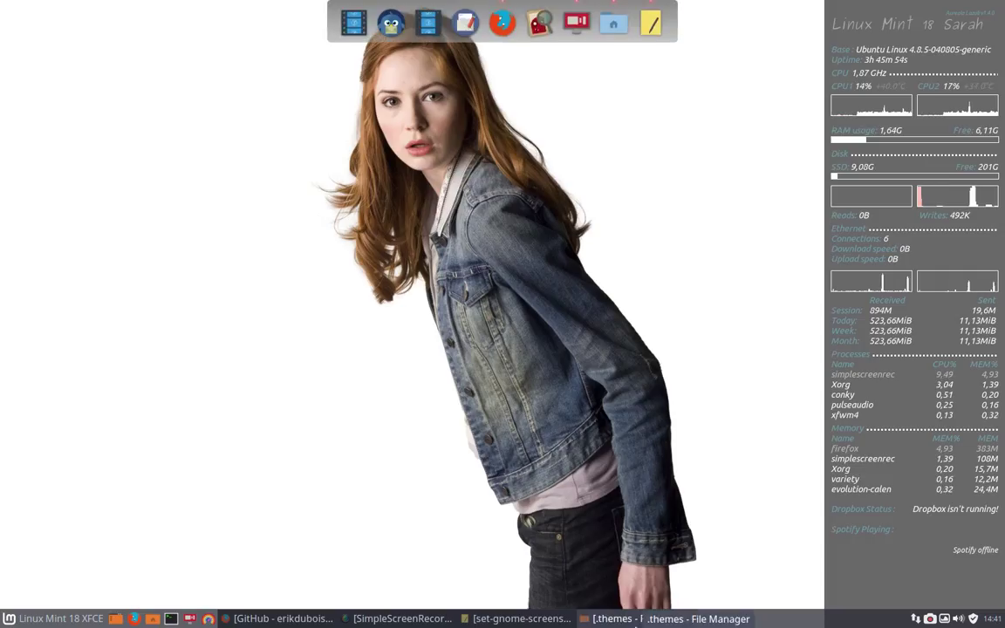
pyautogui.click(630, 619)
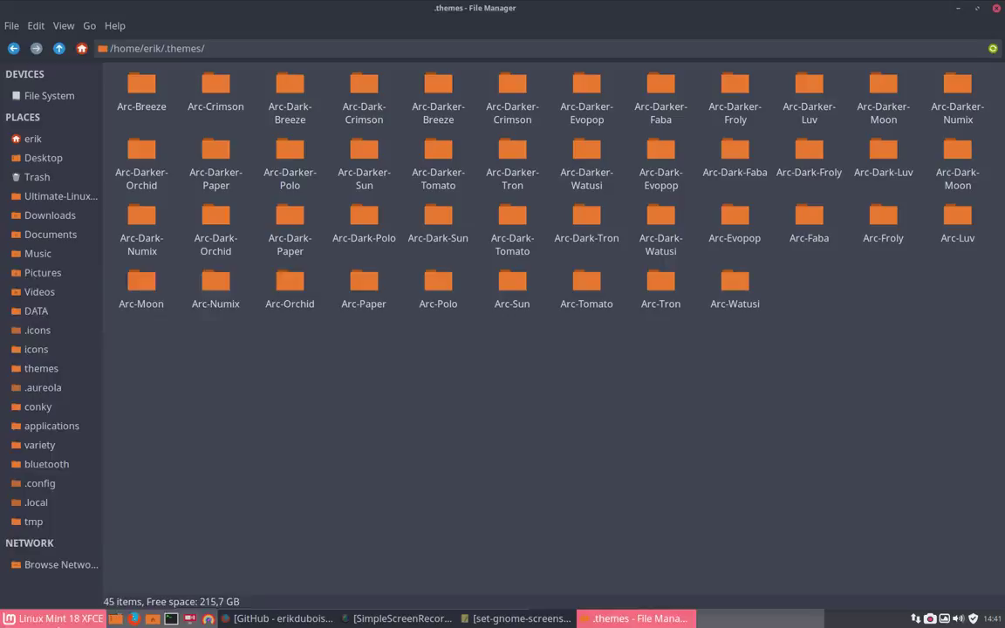
pyautogui.click(57, 619)
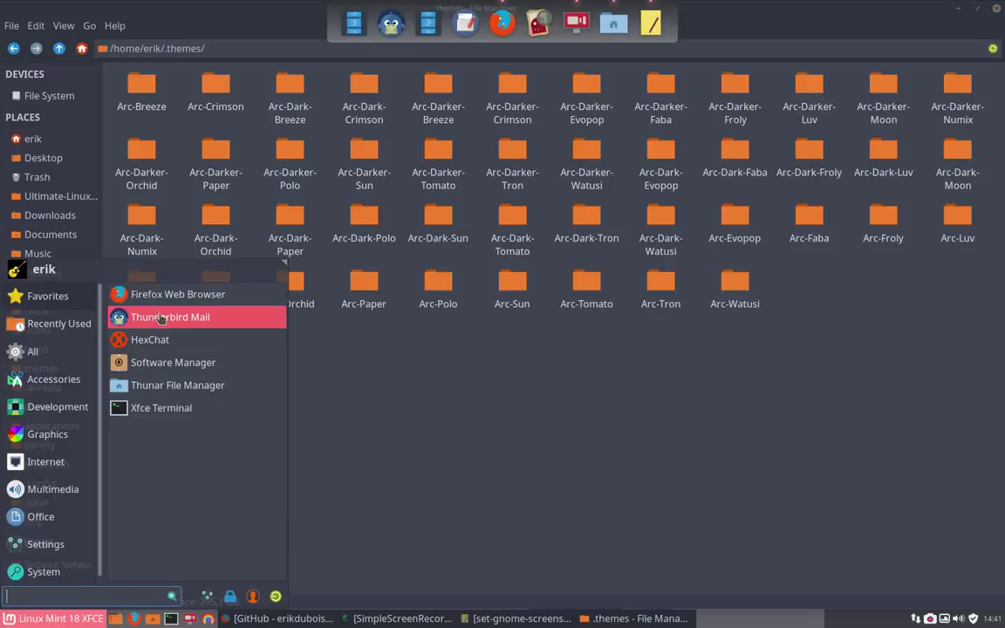
pyautogui.click(207, 596)
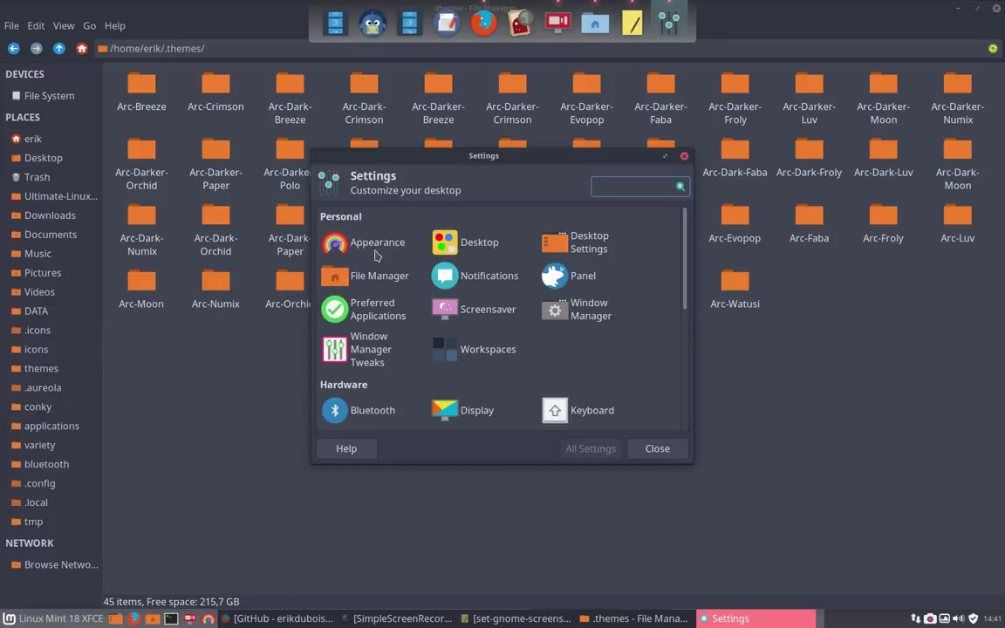
pyautogui.click(375, 244)
# Preview Arc-Dark Luv, Froly, Faba, Evopop and Arc-Darker Watusi, Tron, Tomato styles
pyautogui.scroll(2, 436, 330)
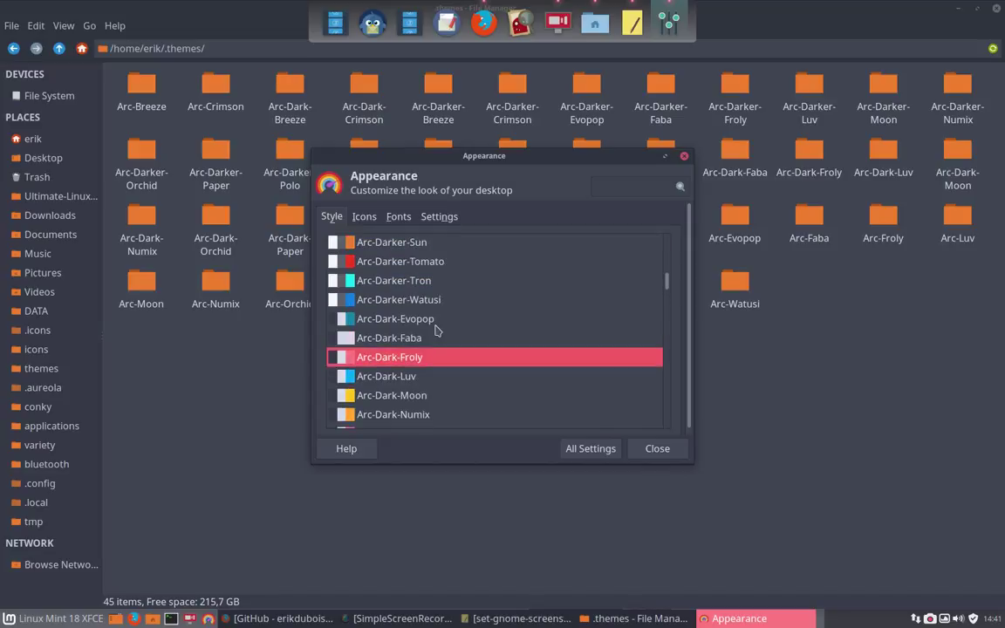
pyautogui.click(397, 377)
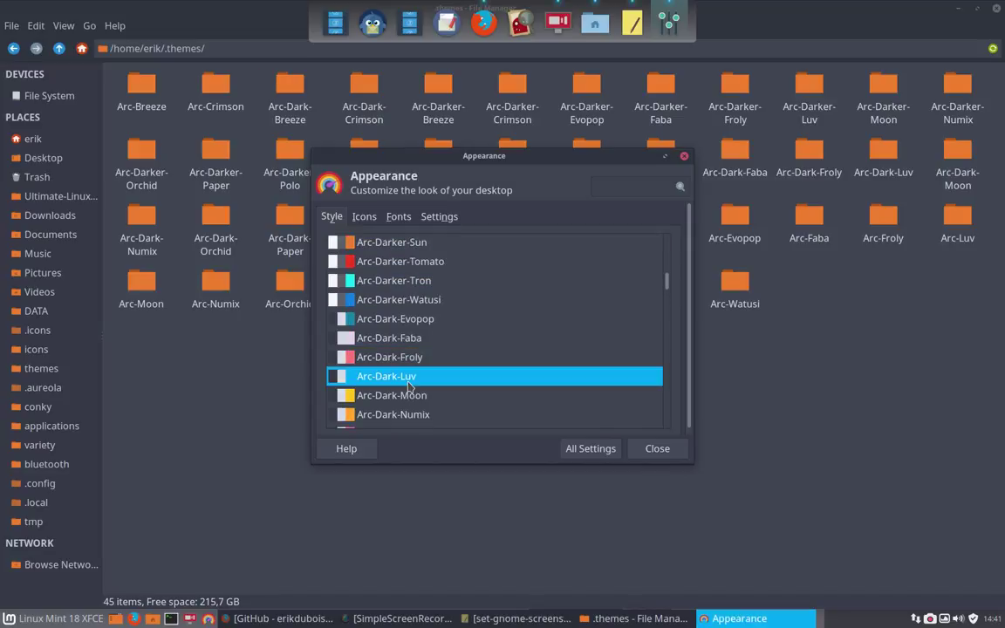
pyautogui.click(404, 357)
pyautogui.click(407, 340)
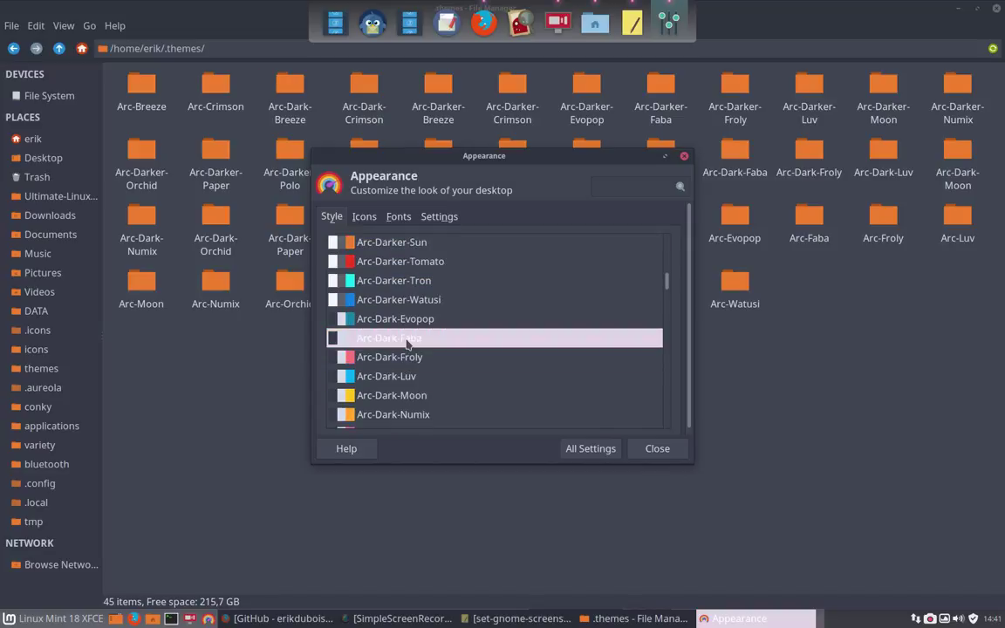
pyautogui.click(411, 321)
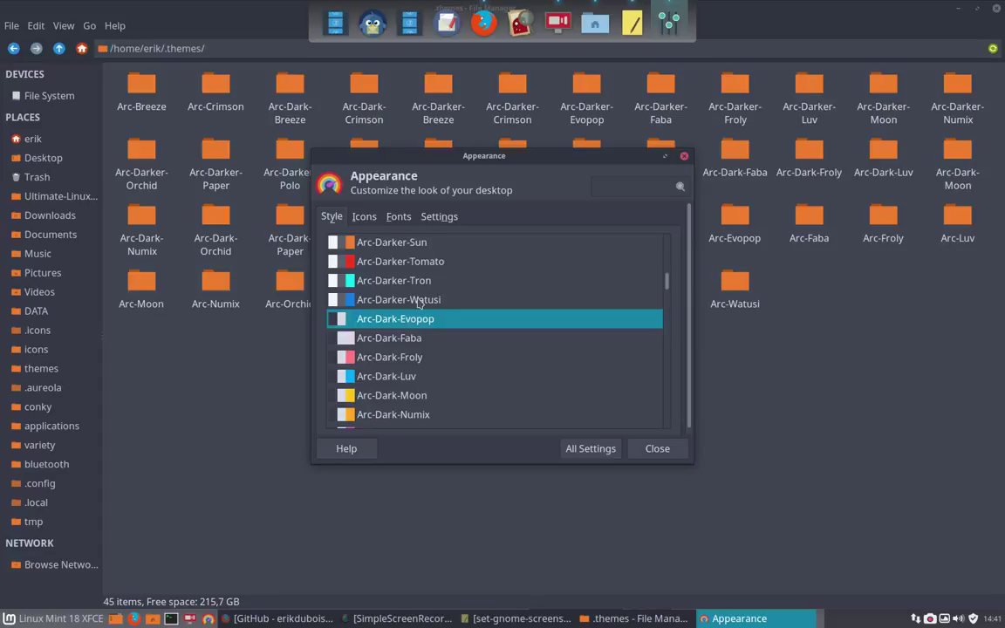
pyautogui.click(420, 301)
pyautogui.click(419, 282)
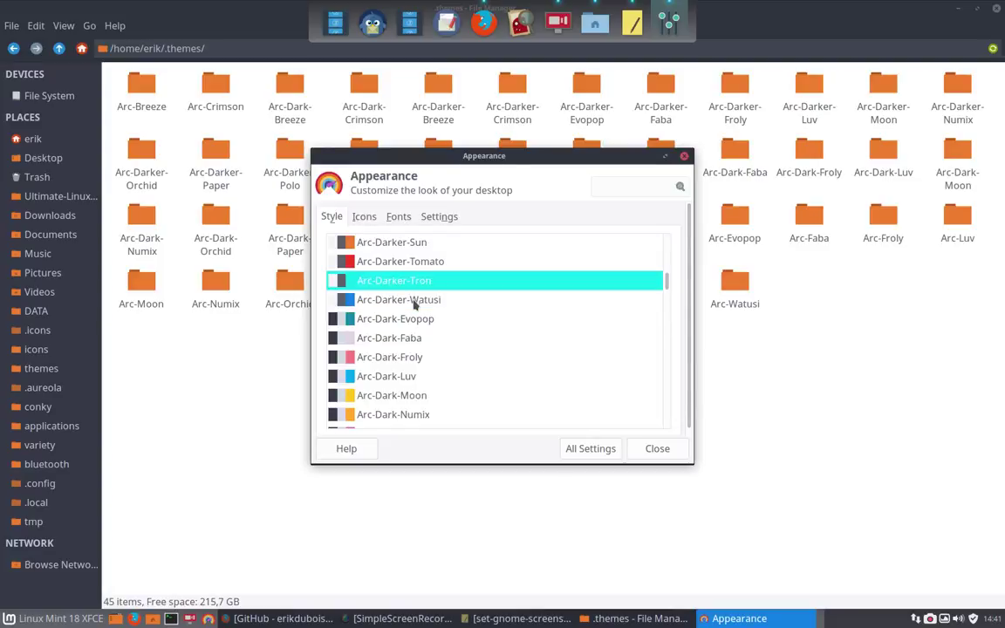
pyautogui.click(420, 269)
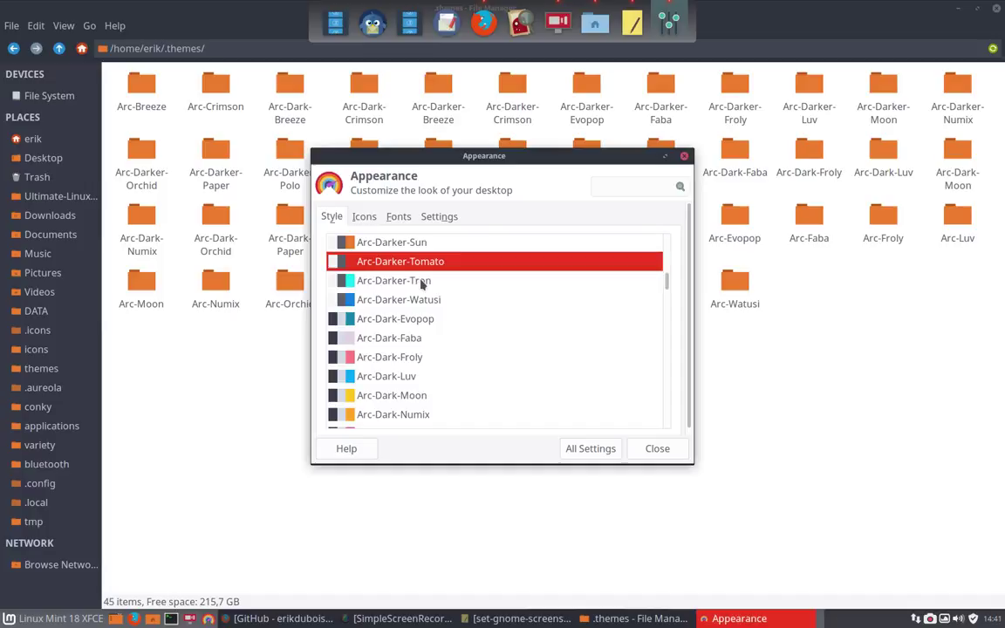
pyautogui.click(421, 283)
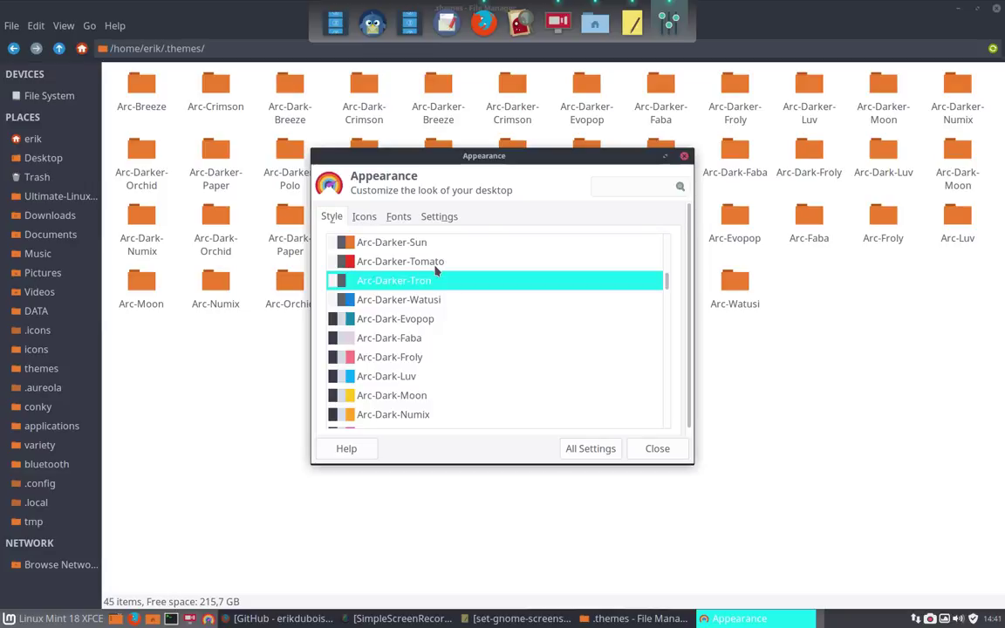
pyautogui.click(436, 269)
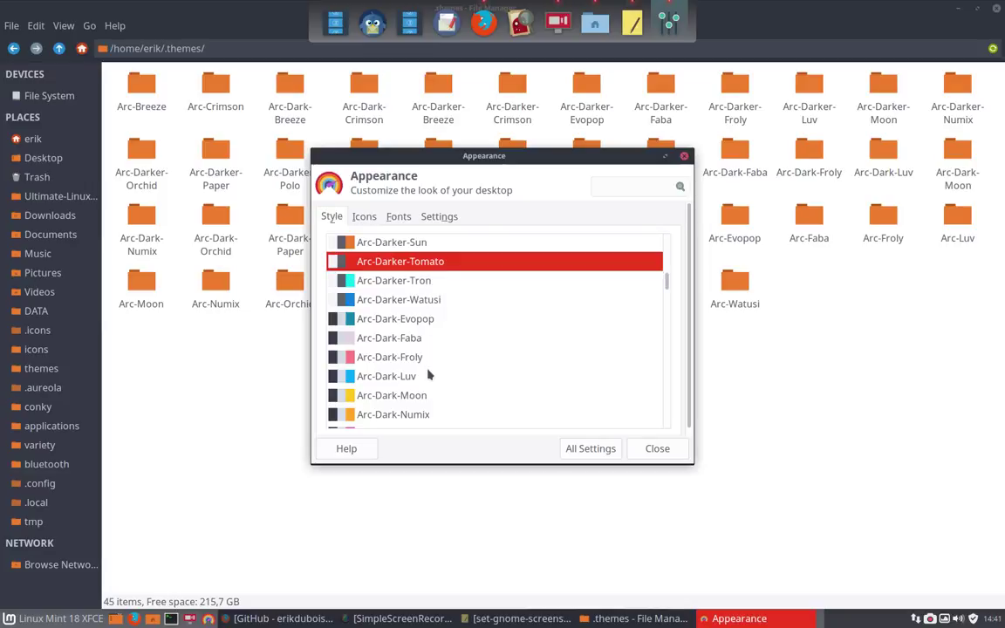
# Try Arc-Dark-Paper, then apply Arc-Dark-Polo as the style theme
pyautogui.scroll(-2, 427, 374)
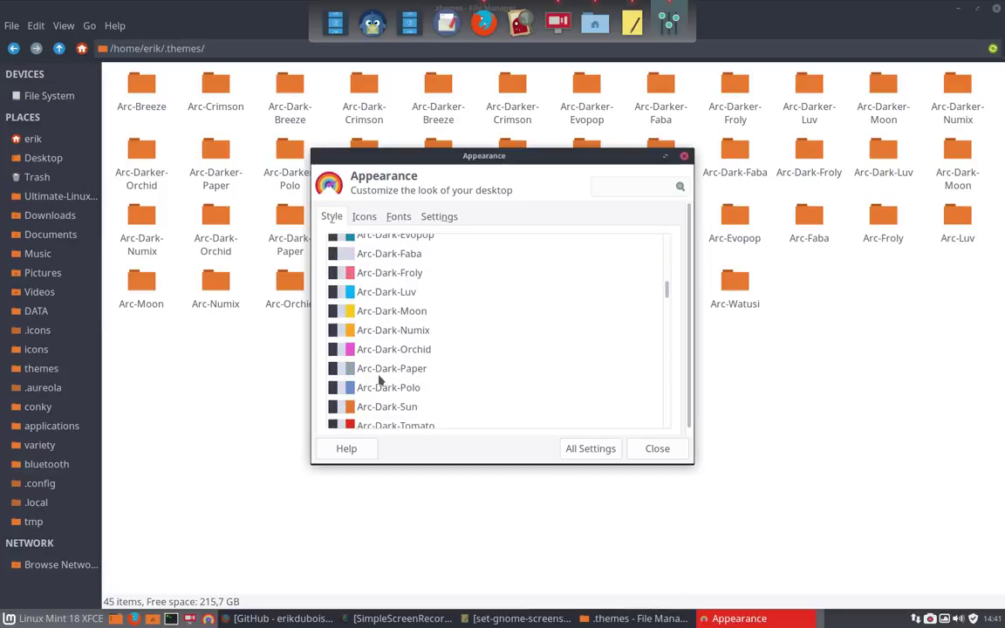
pyautogui.click(379, 375)
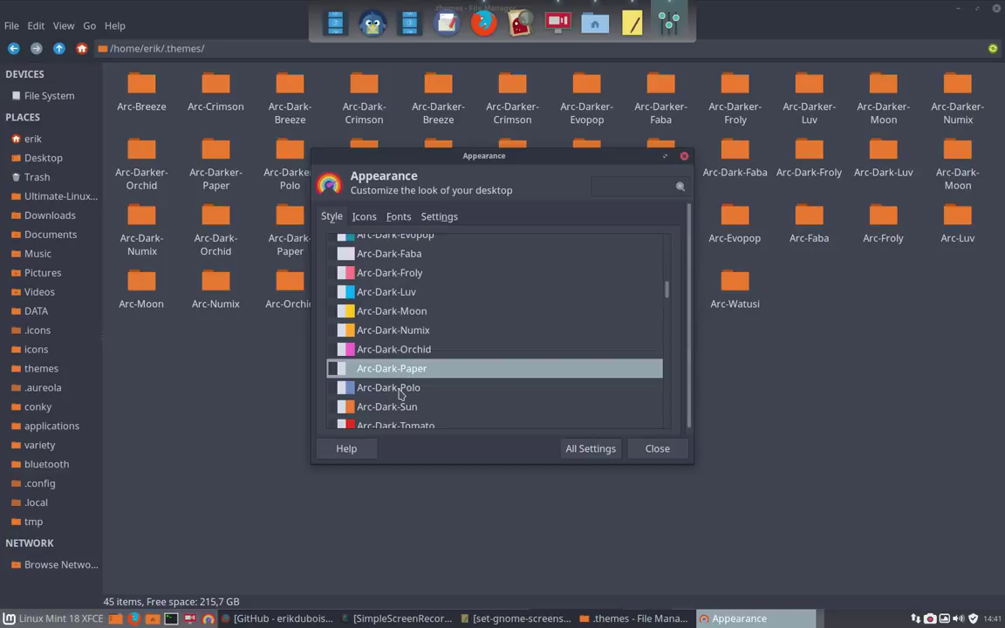
pyautogui.click(511, 394)
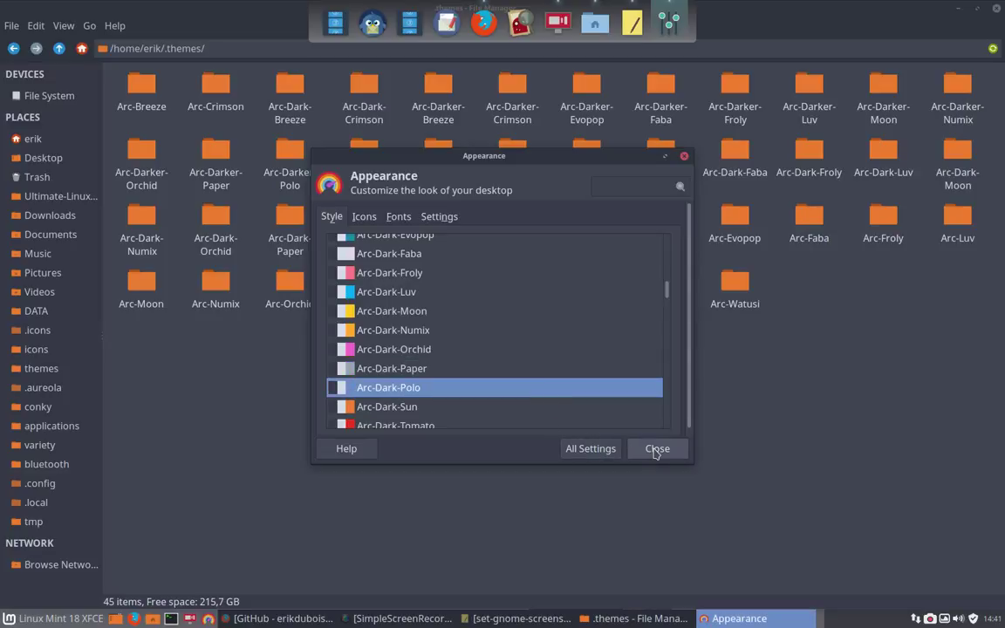
# Set the Window Manager border theme to Arc-Dark-Polo after trying Arc-Darker-Polo
pyautogui.click(591, 448)
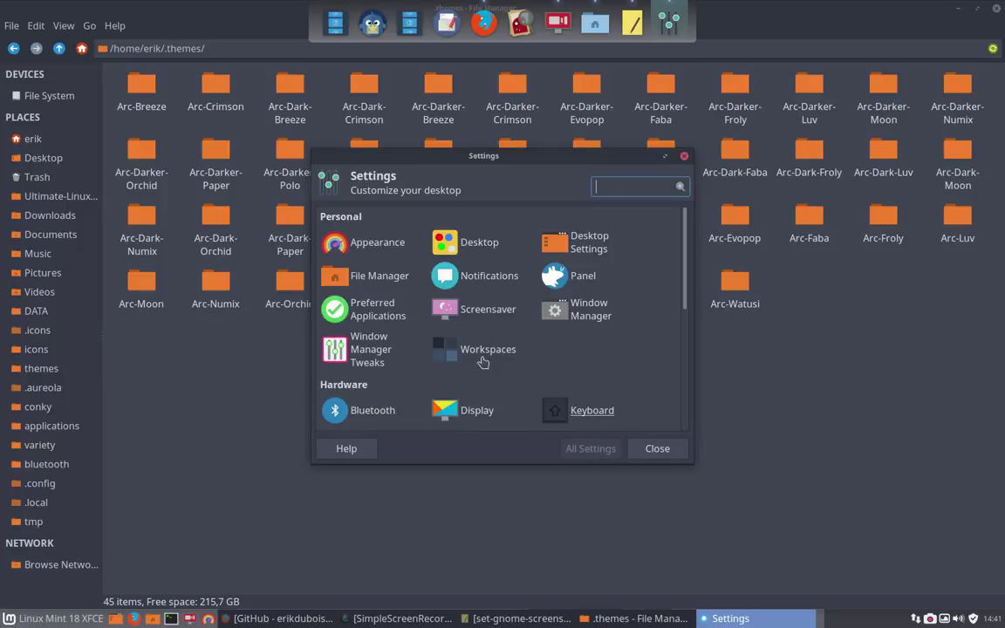
pyautogui.click(587, 315)
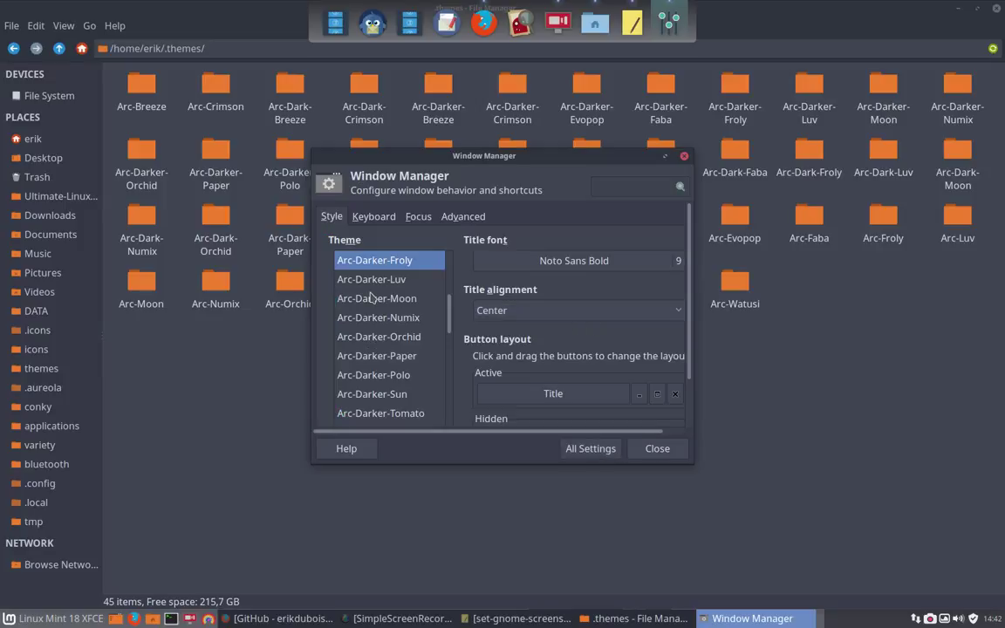
pyautogui.click(386, 377)
pyautogui.scroll(-5, 387, 384)
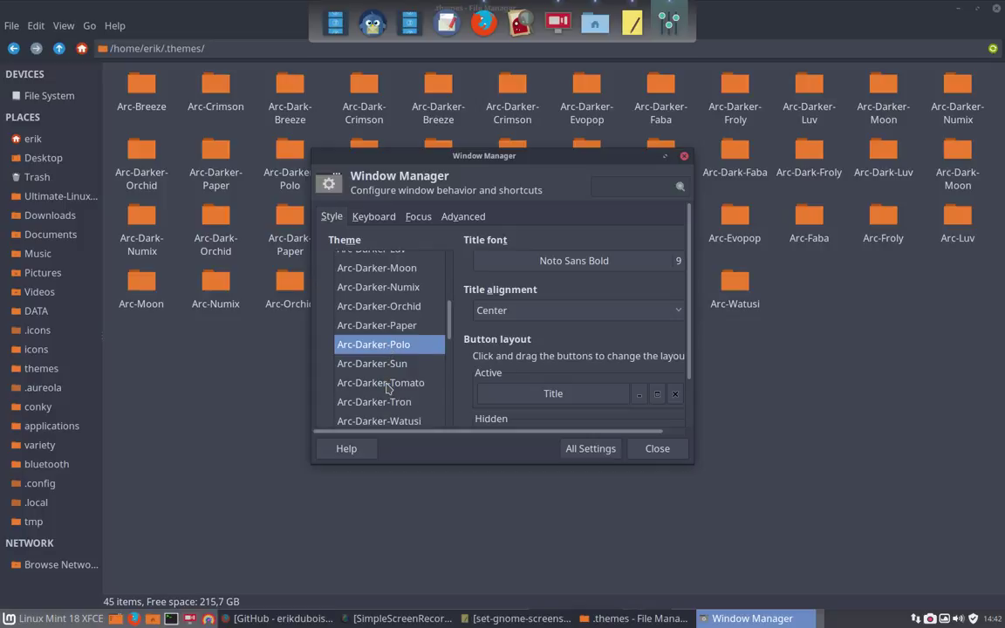
pyautogui.scroll(-3, 388, 403)
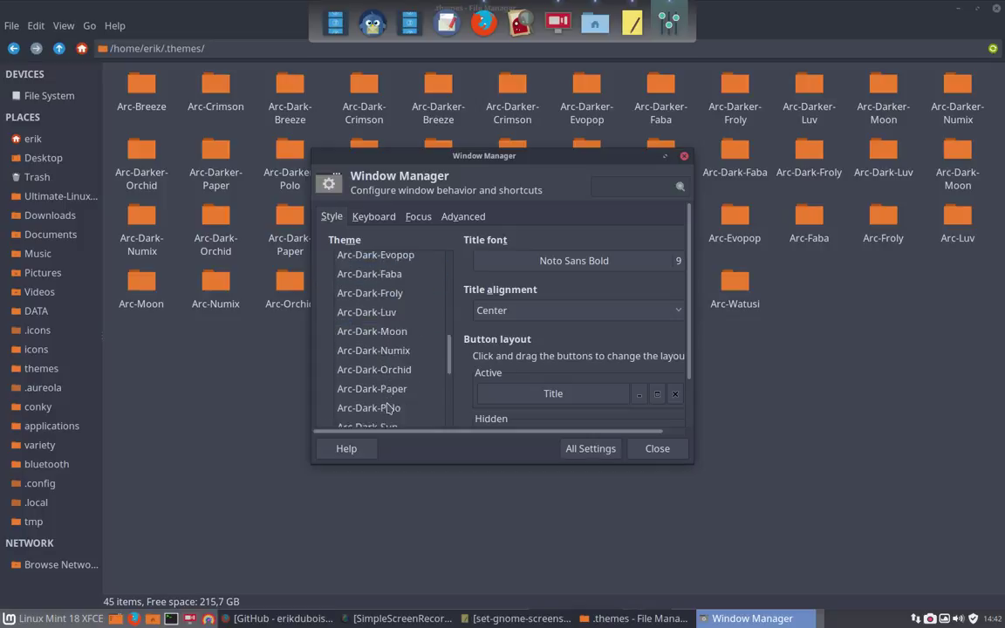
pyautogui.click(376, 377)
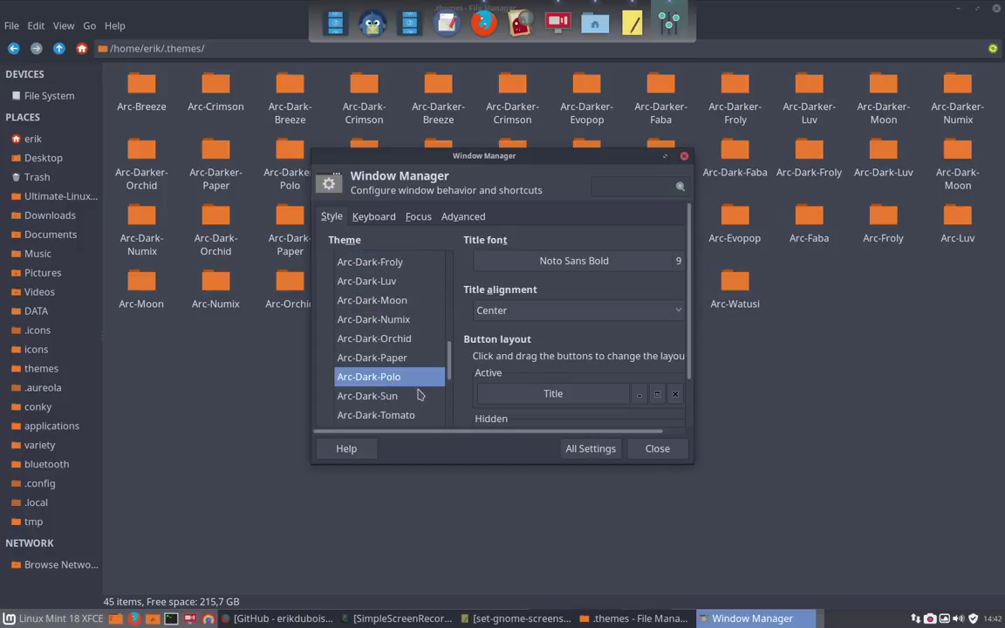
# Apply the Sardi Polo icon theme in Appearance settings and close the settings
pyautogui.click(652, 450)
pyautogui.press('super')
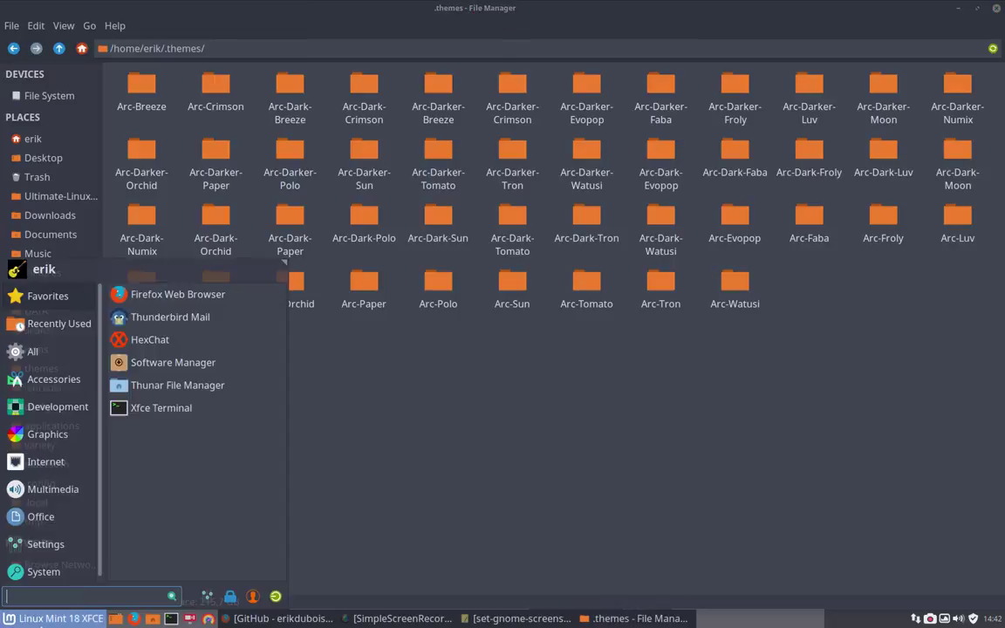
pyautogui.press('Escape')
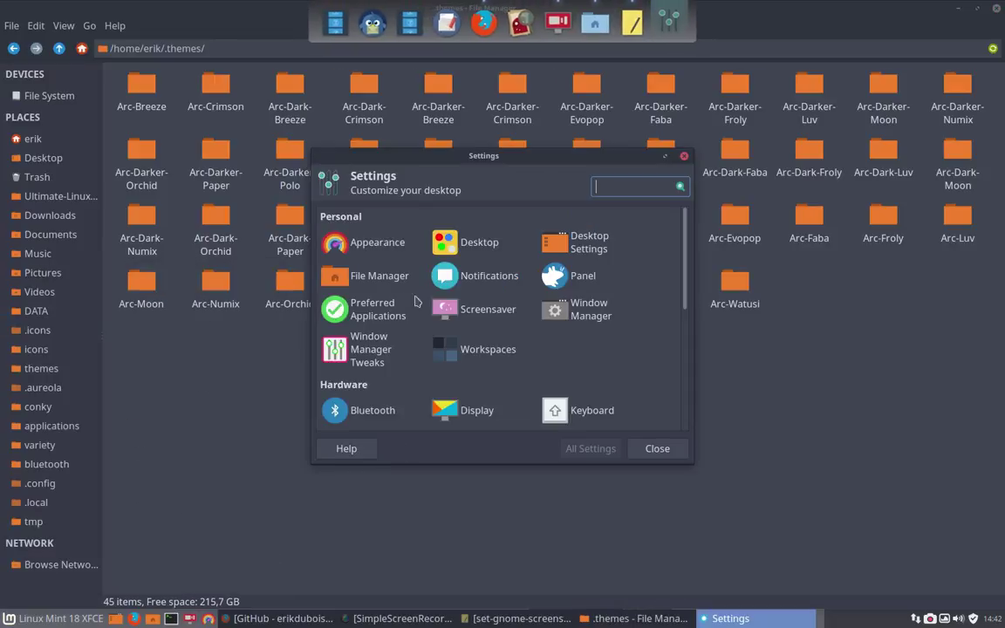
pyautogui.click(332, 248)
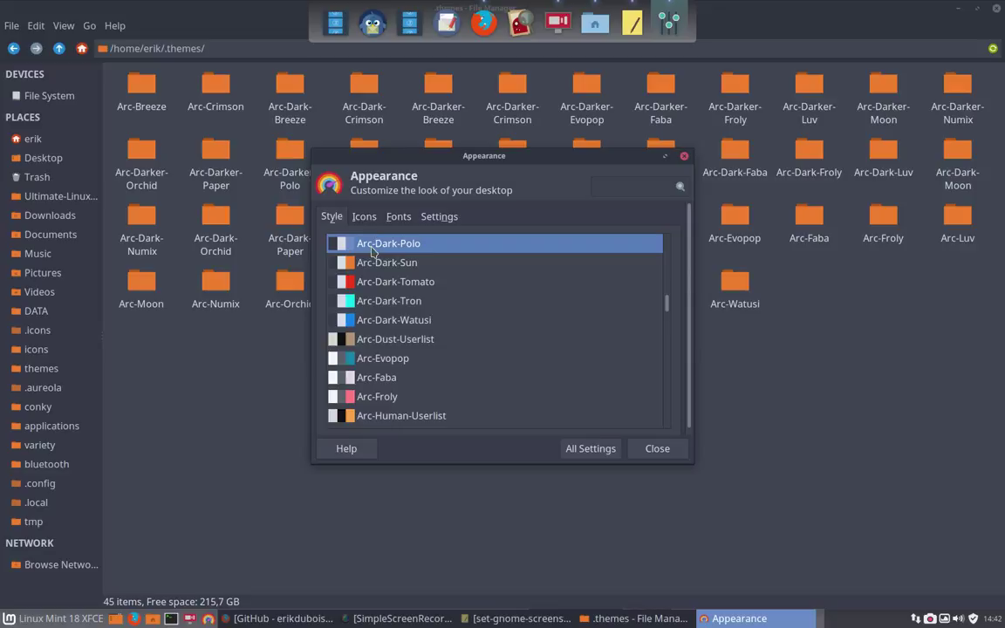
pyautogui.click(364, 217)
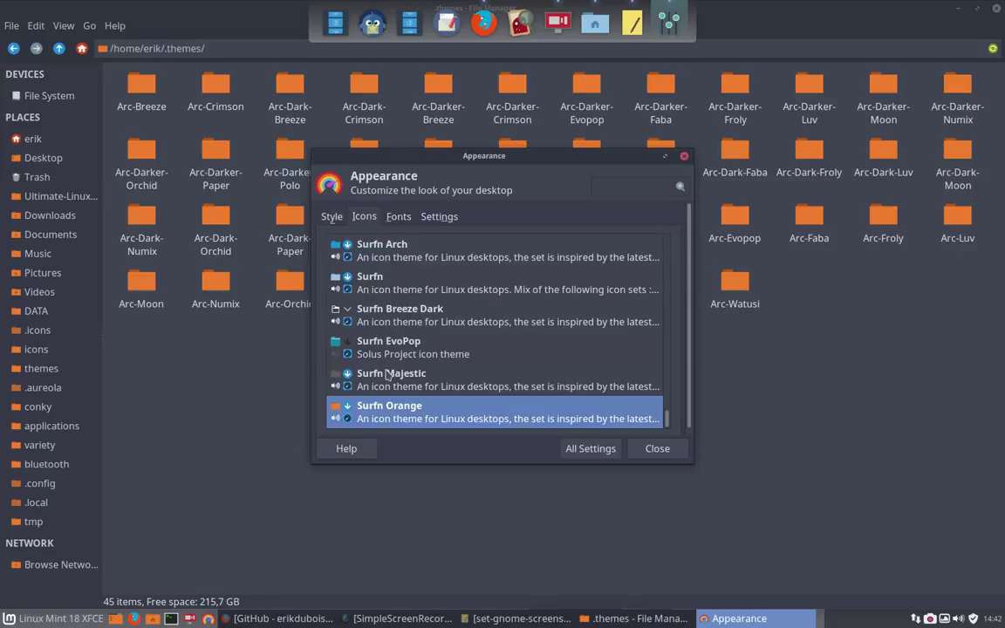
pyautogui.scroll(15, 389, 374)
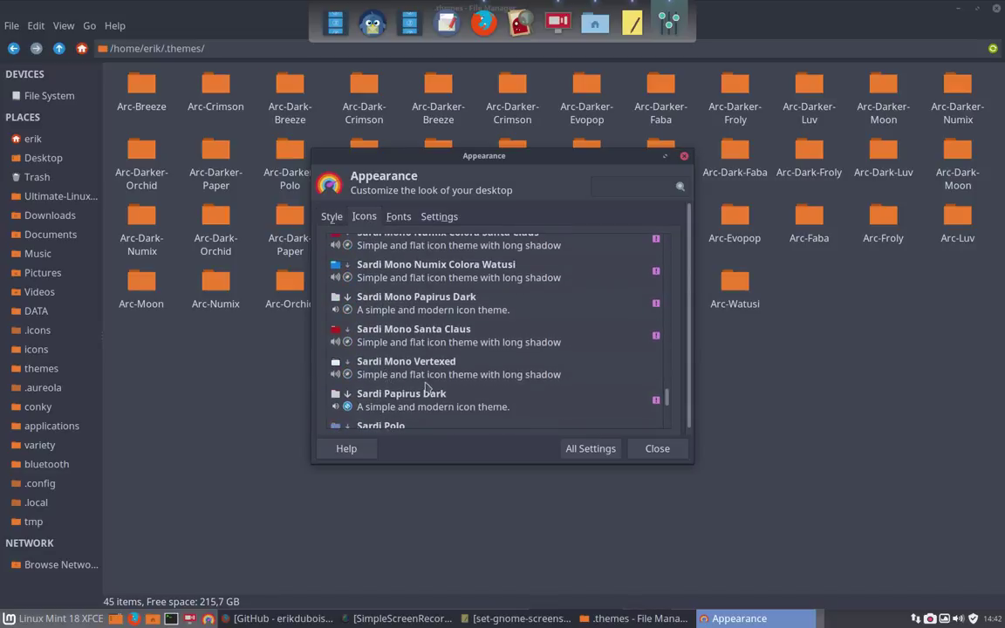
pyautogui.scroll(-1, 429, 388)
pyautogui.click(471, 401)
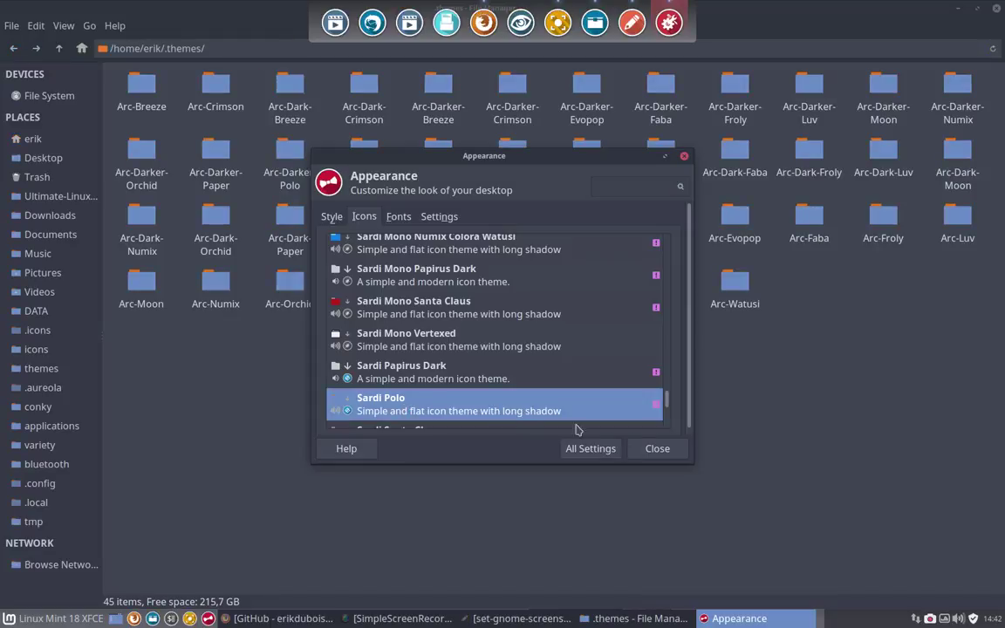
pyautogui.click(657, 448)
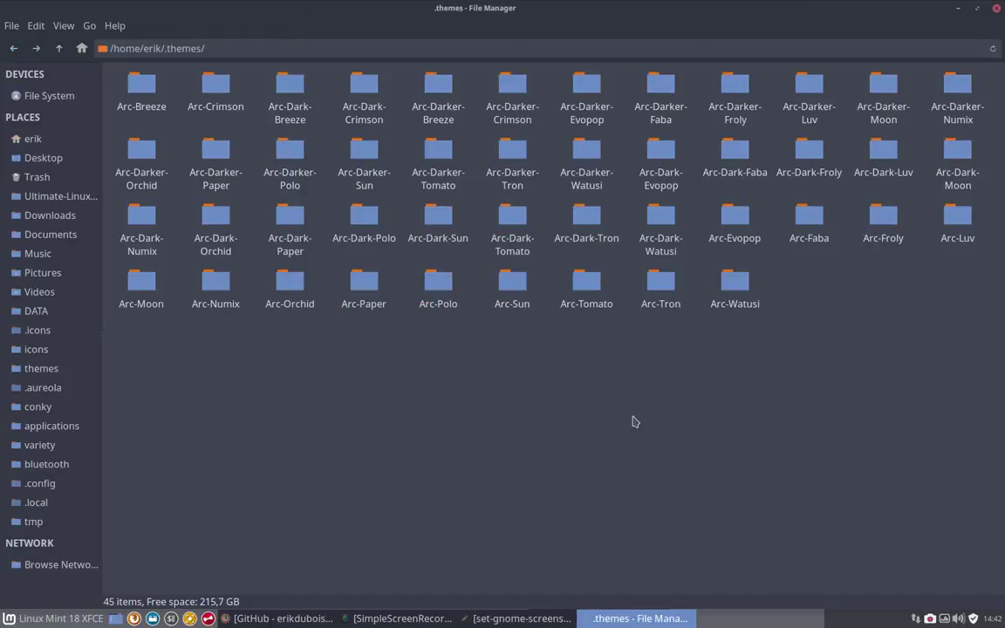
# Dismiss the applications menu and close the Thunar window, leaving the desktop showing
pyautogui.click(40, 621)
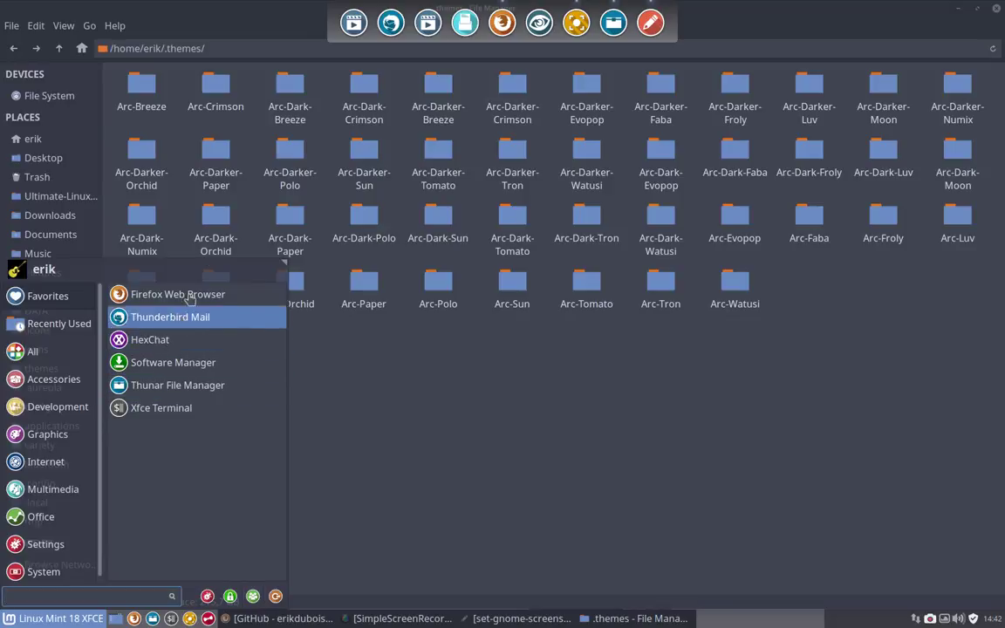
pyautogui.click(751, 453)
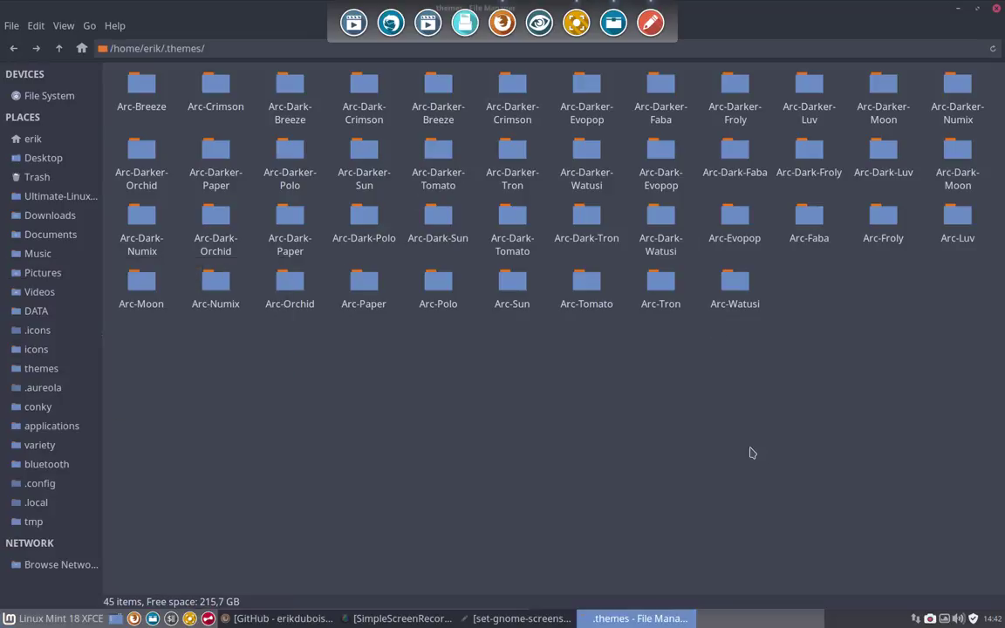
pyautogui.click(998, 9)
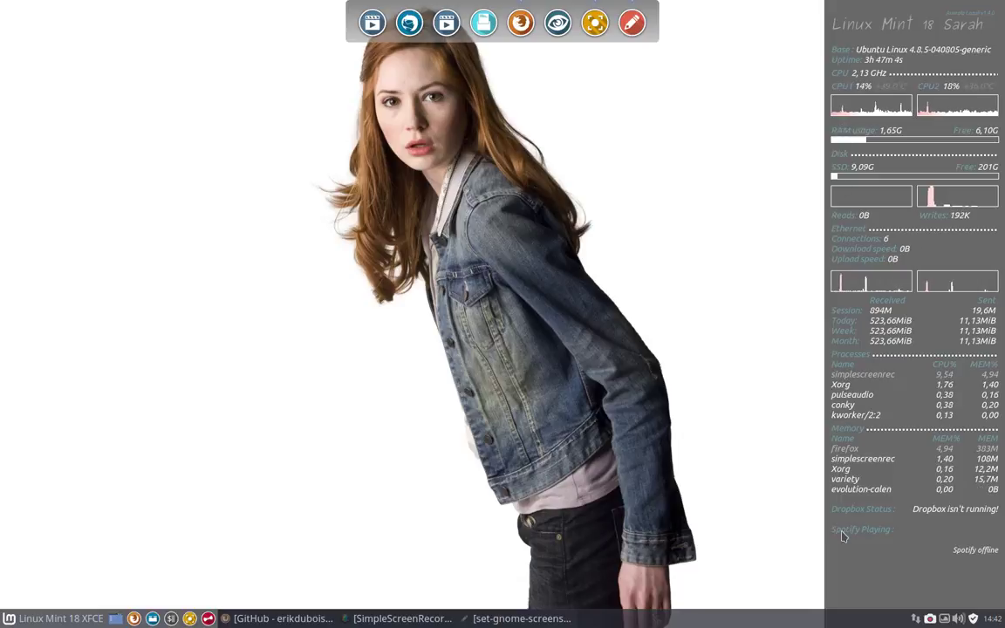
# Launch Gpick by searching 'gpi' in the applications menu
pyautogui.click(61, 618)
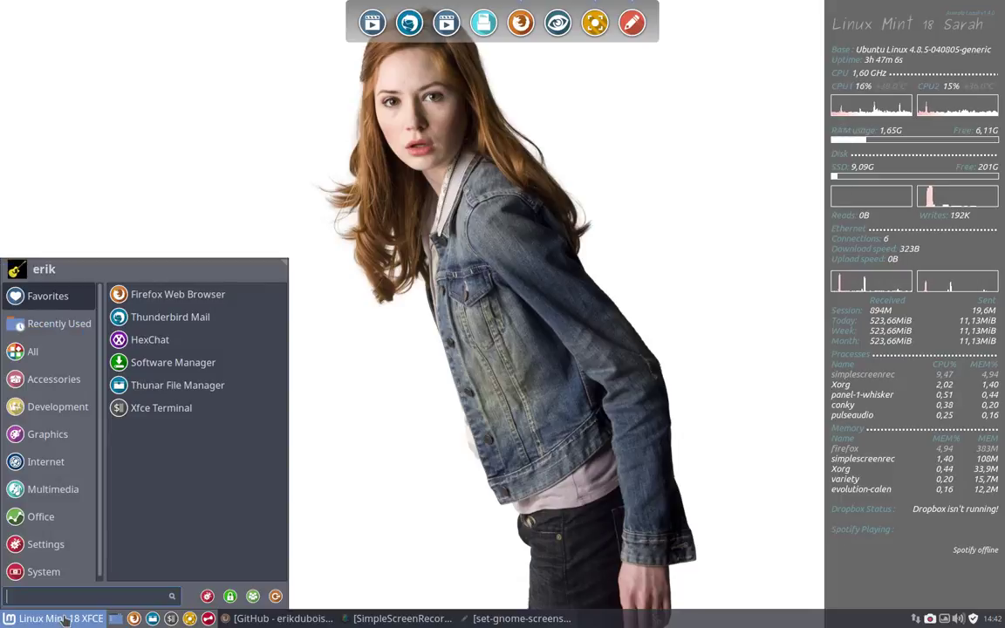
pyautogui.write('gpic')
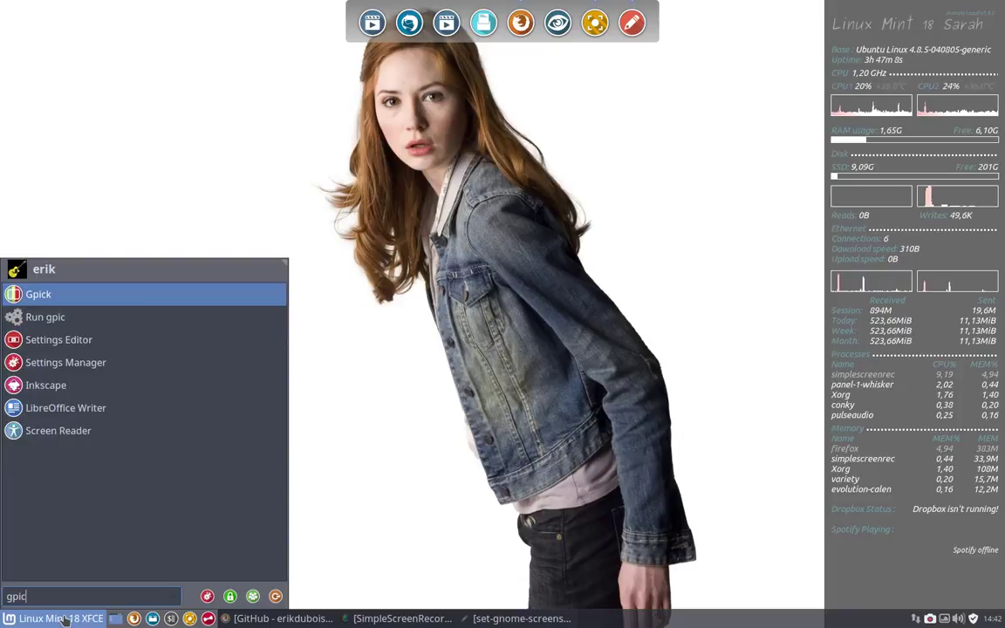
pyautogui.press('Return')
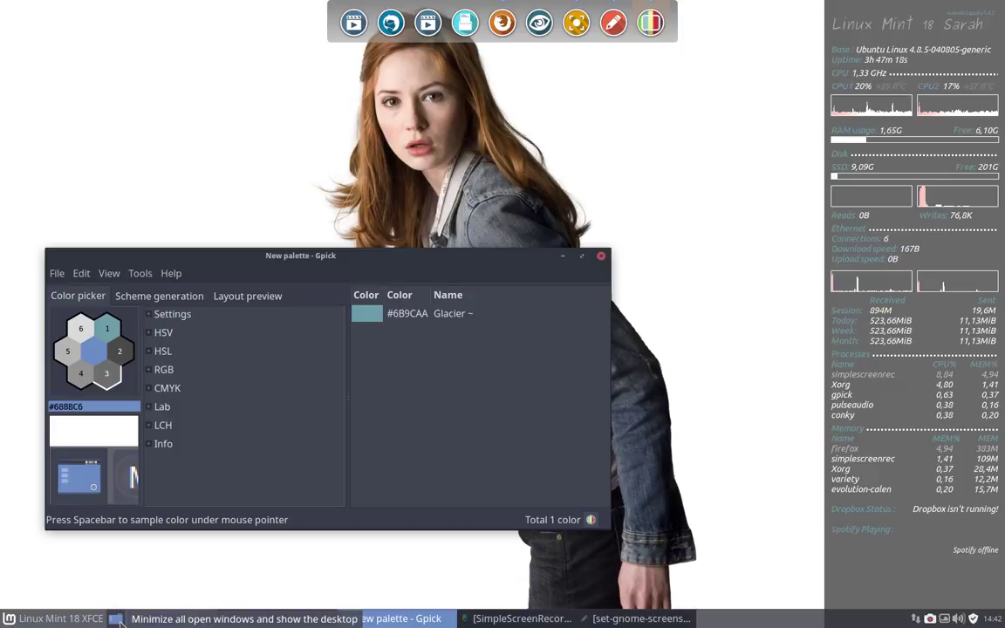
# Add Havelock blue to the palette, copy its hex #688BC6, and close Gpick
pyautogui.press('space')
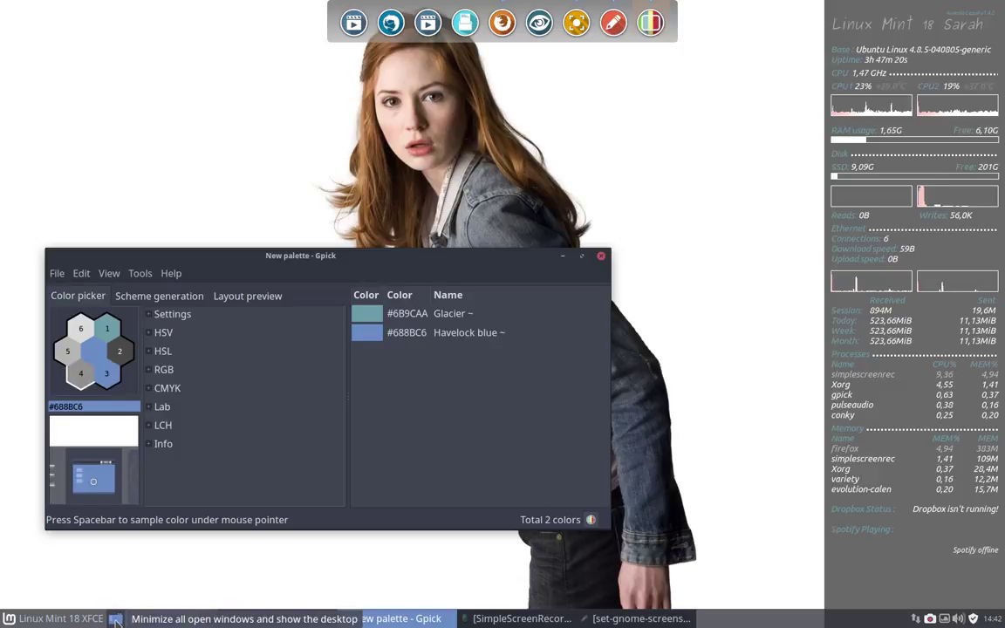
pyautogui.click(439, 339)
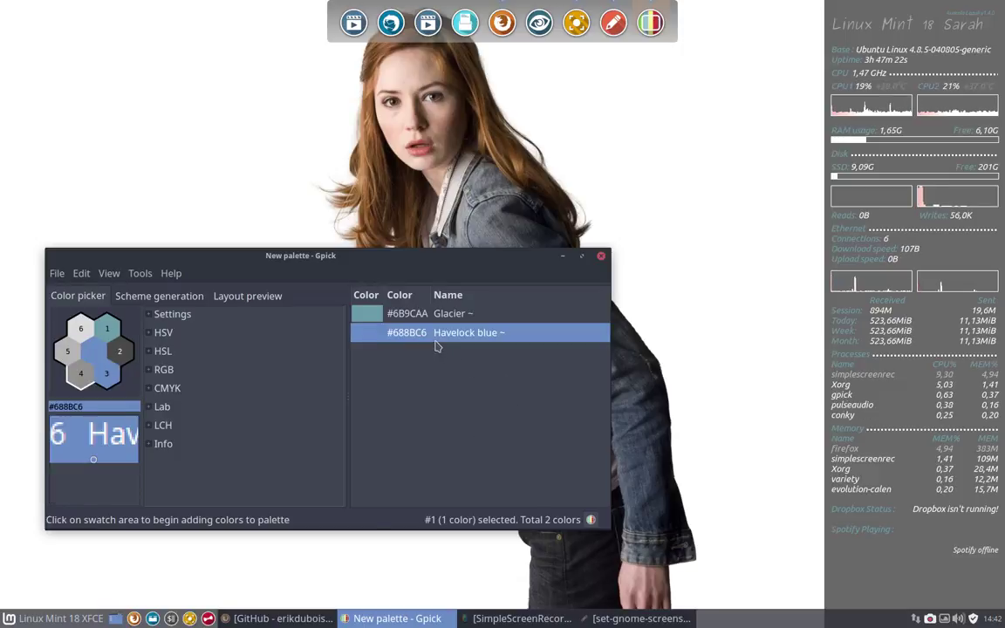
pyautogui.rightClick(440, 341)
pyautogui.moveTo(576, 345)
pyautogui.click(628, 345)
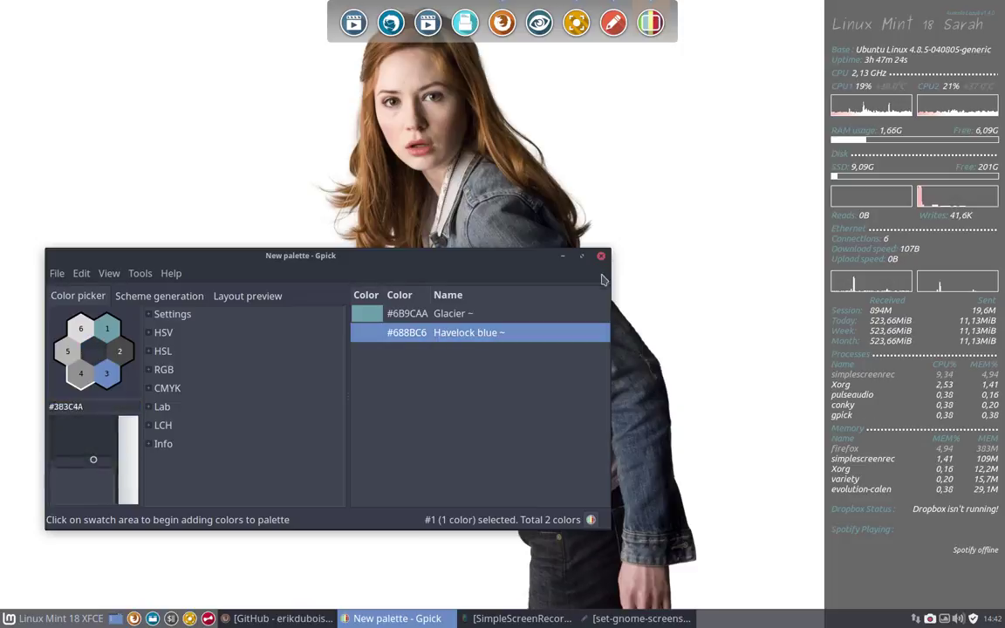
pyautogui.click(602, 258)
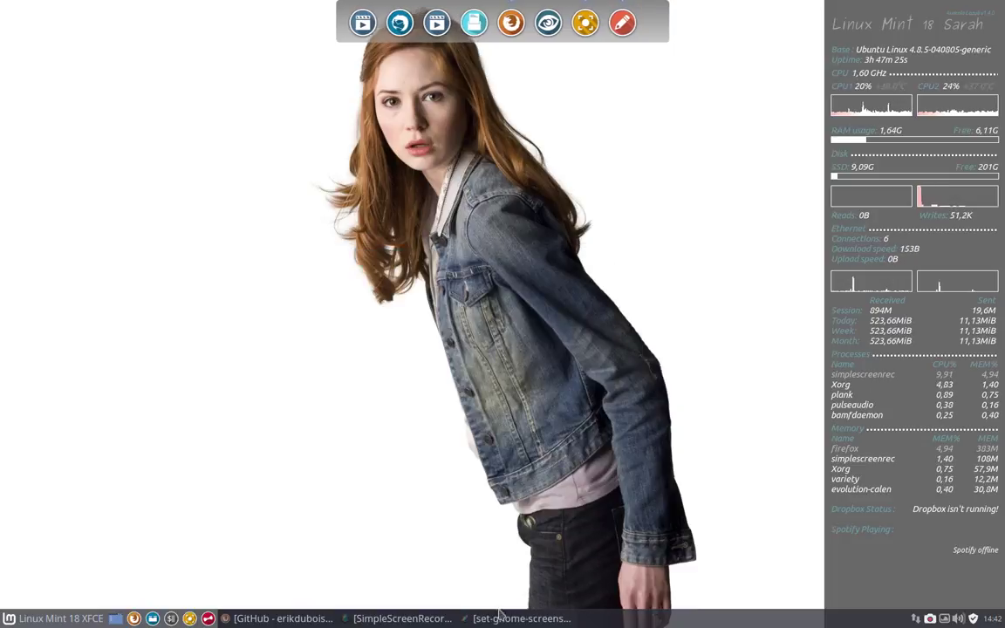
# Open ~/.config/conky/conky.conf in Xed from the home folder
pyautogui.click(152, 618)
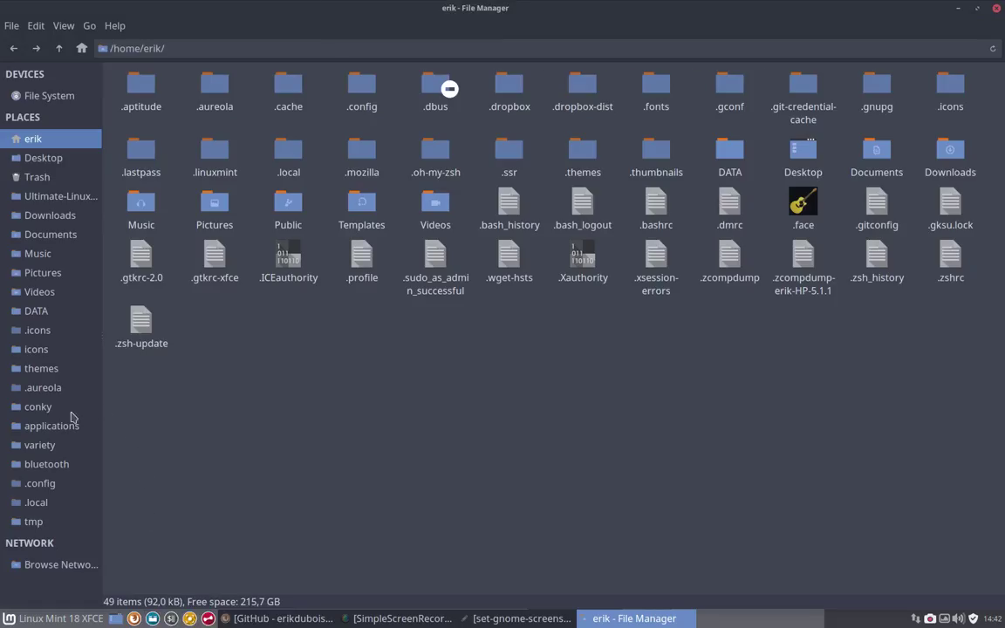
pyautogui.click(43, 405)
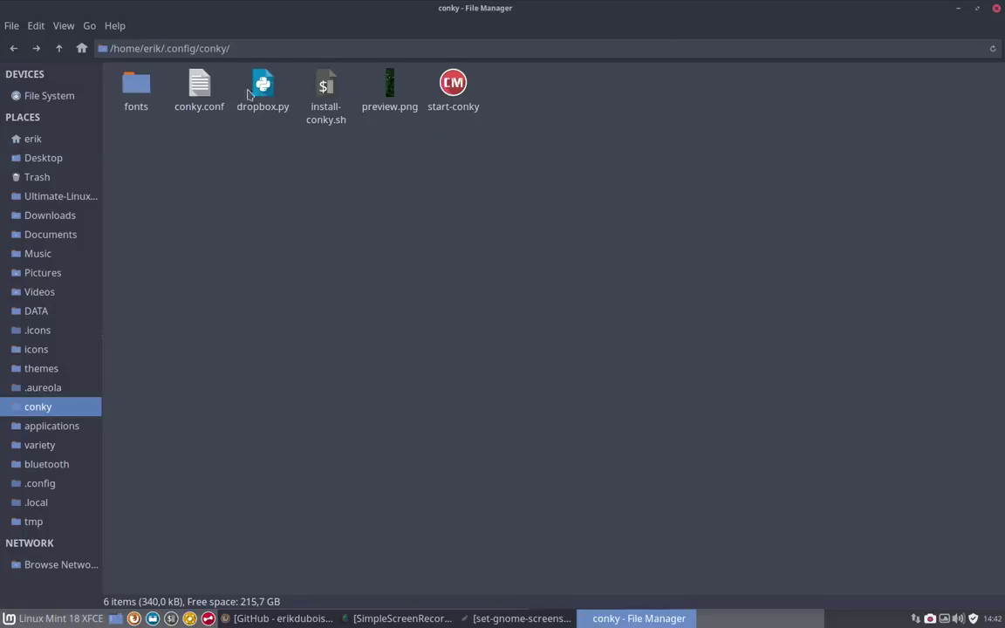
pyautogui.doubleClick(199, 86)
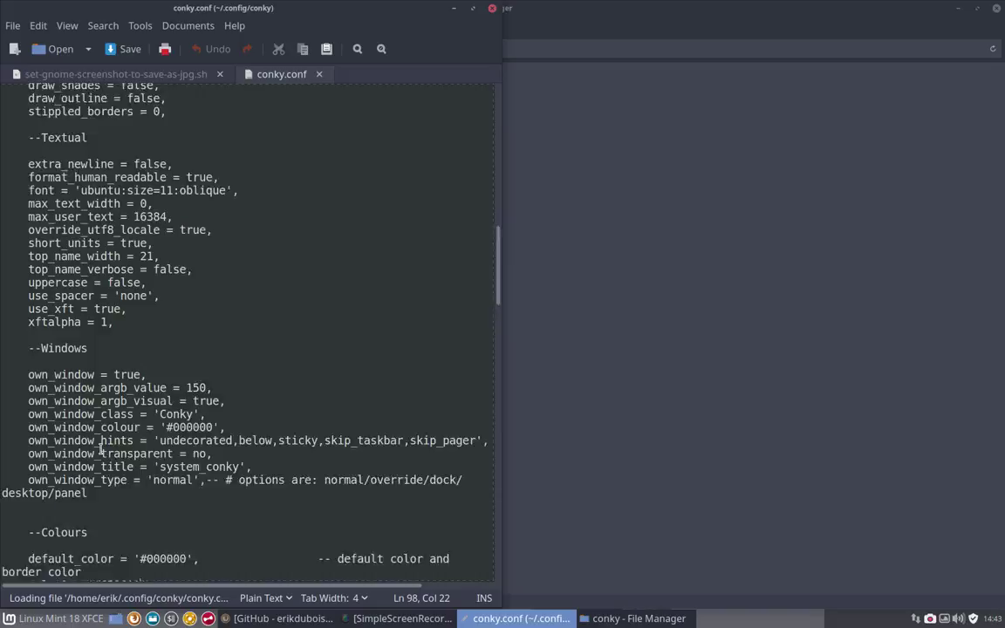
# Replace color1 #6B9CAA with #688BC6, save, and close Xed and the file manager
pyautogui.moveTo(93, 423); pyautogui.dragTo(140, 422)
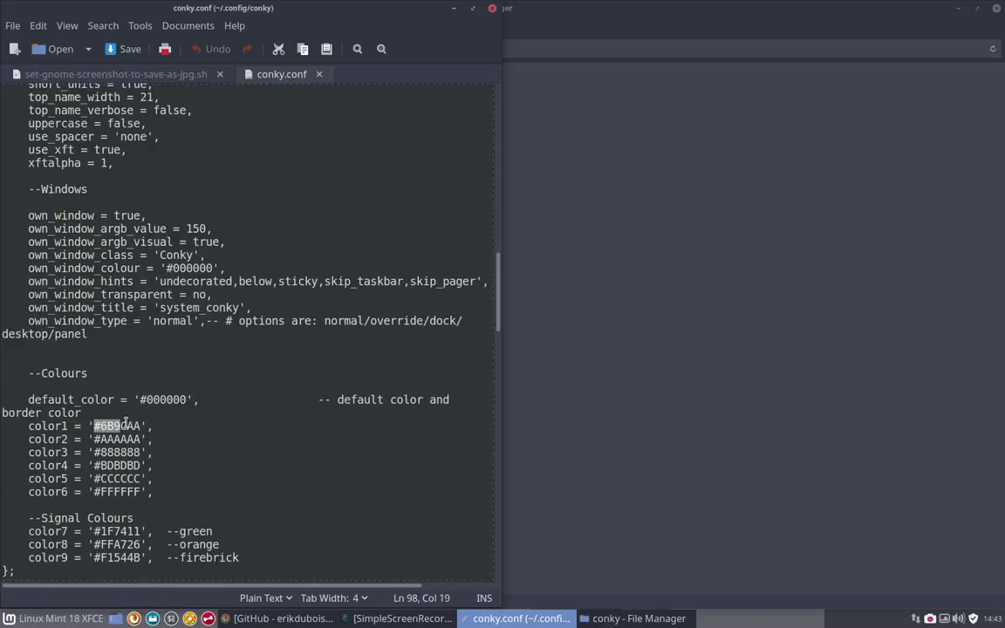
pyautogui.write('#688BC6')
pyautogui.hotkey('ctrl', 's')
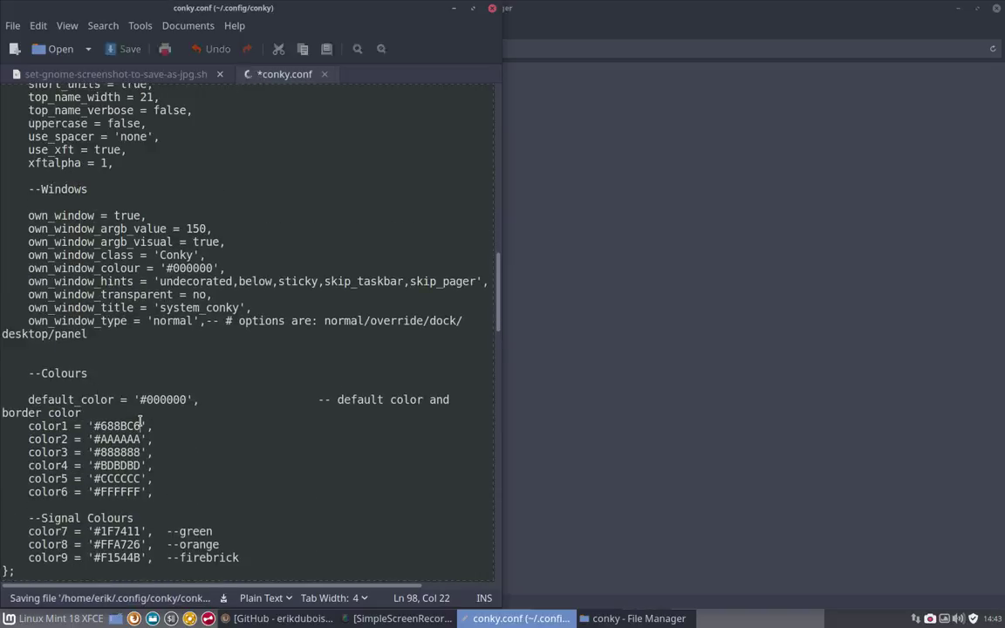
pyautogui.click(492, 8)
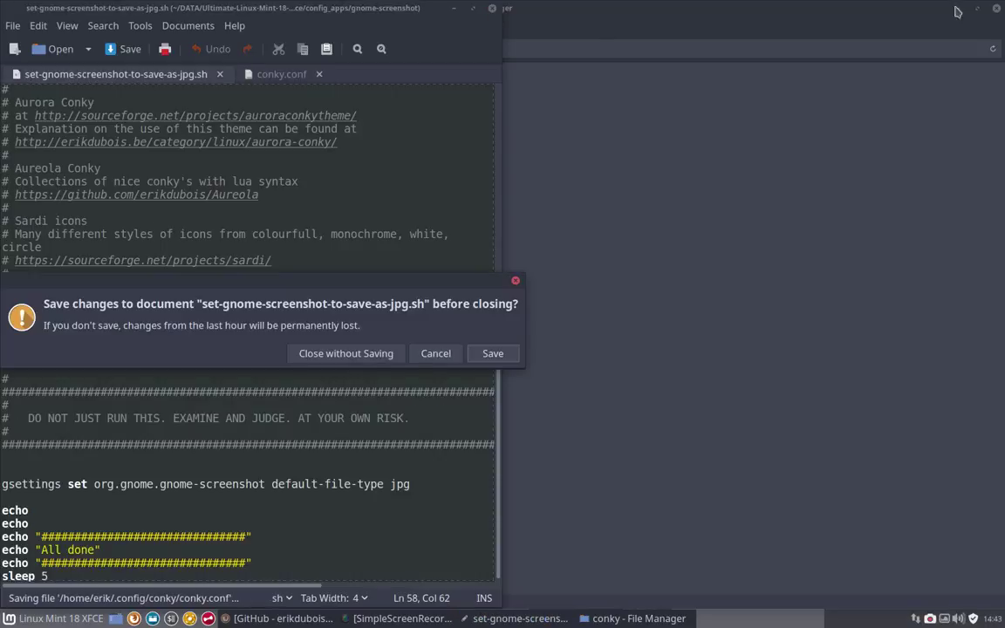
pyautogui.click(492, 358)
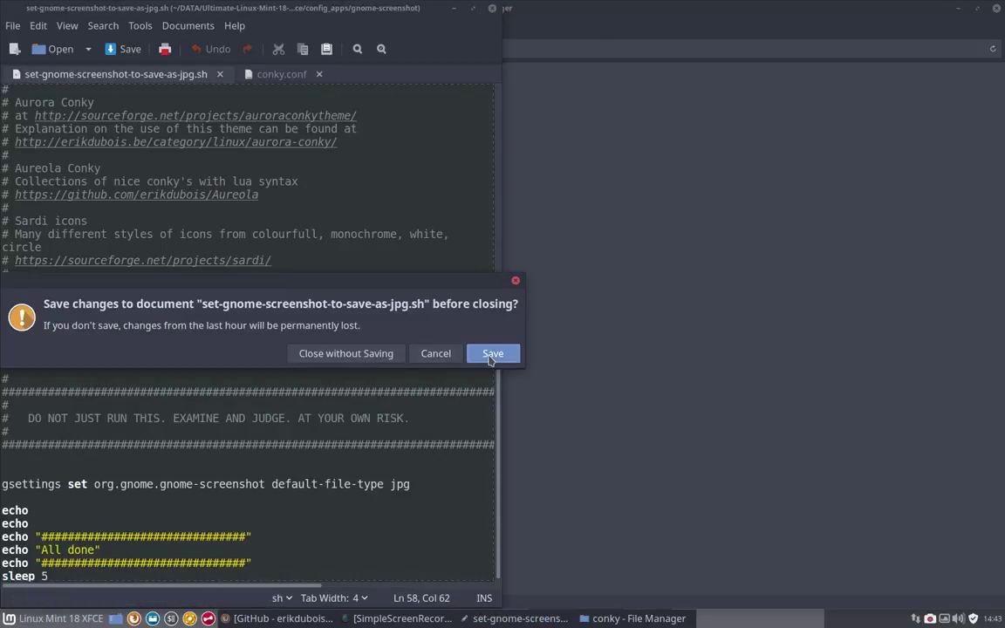
pyautogui.click(345, 354)
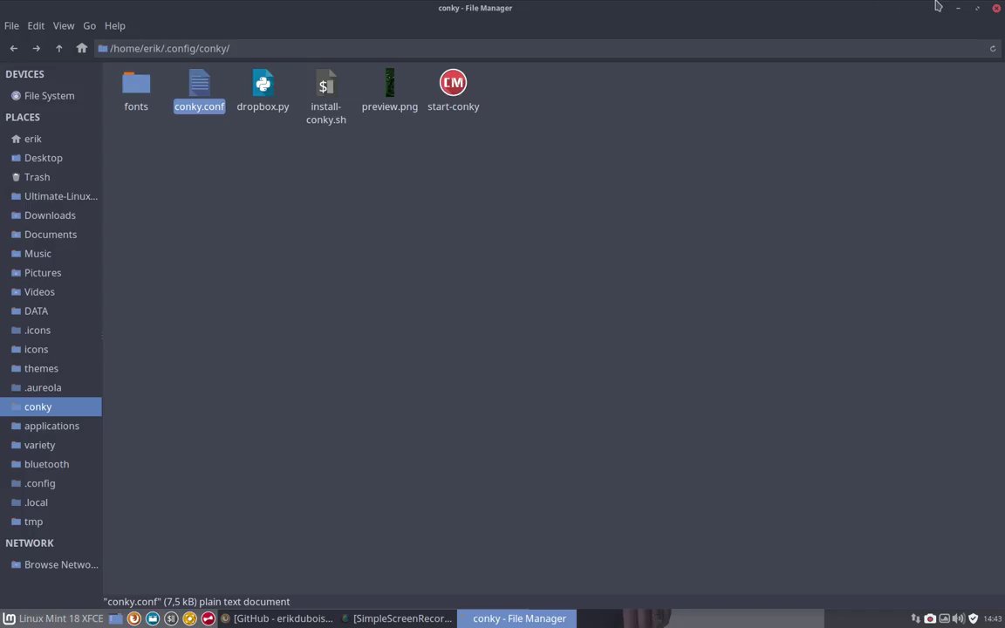
pyautogui.click(995, 7)
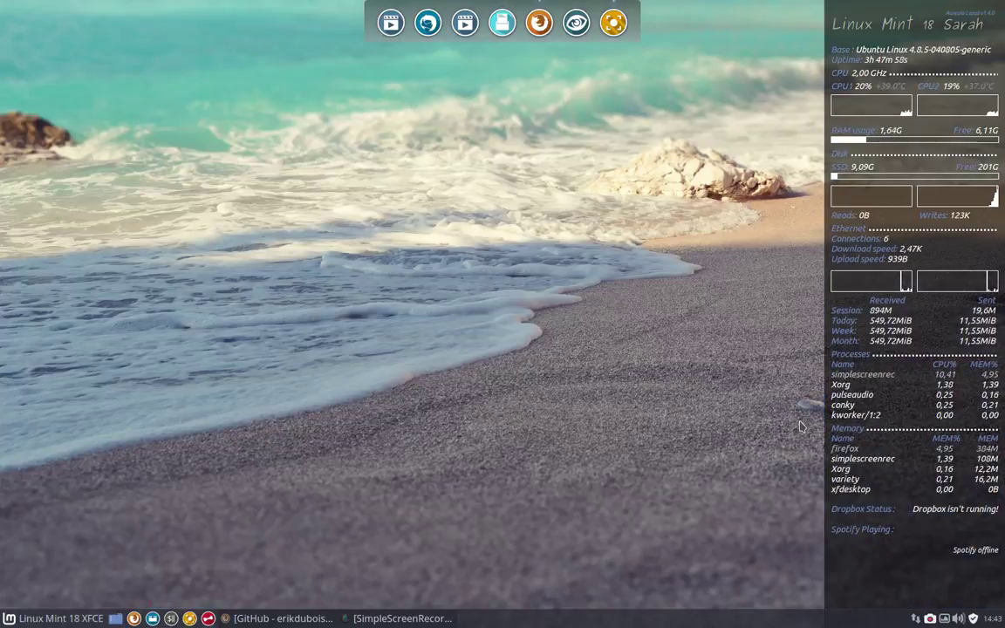
# Browse recently used applications in the Whisker menu, then dismiss it
pyautogui.click(40, 619)
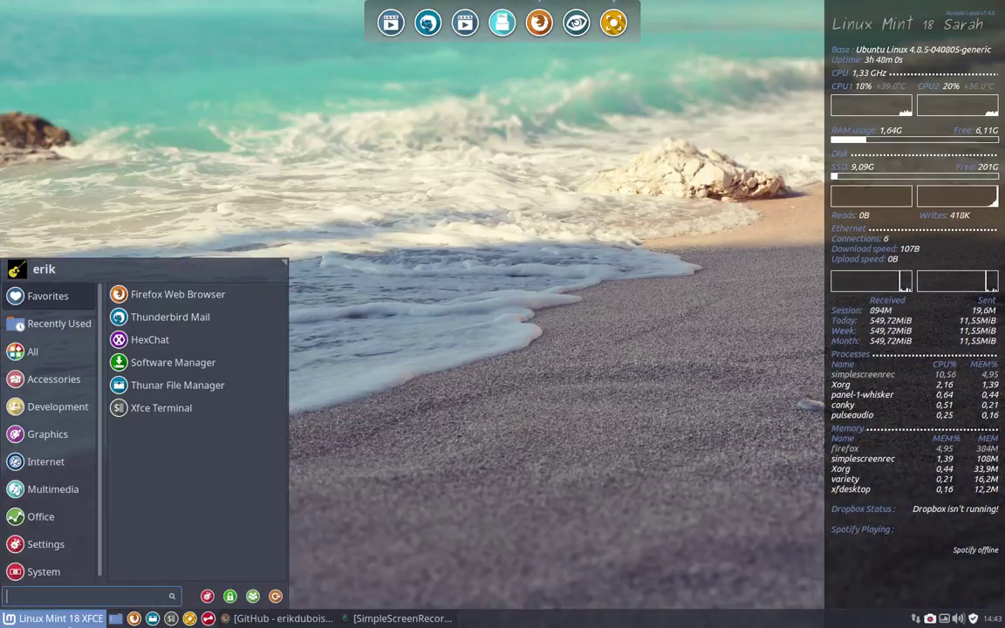
pyautogui.click(54, 324)
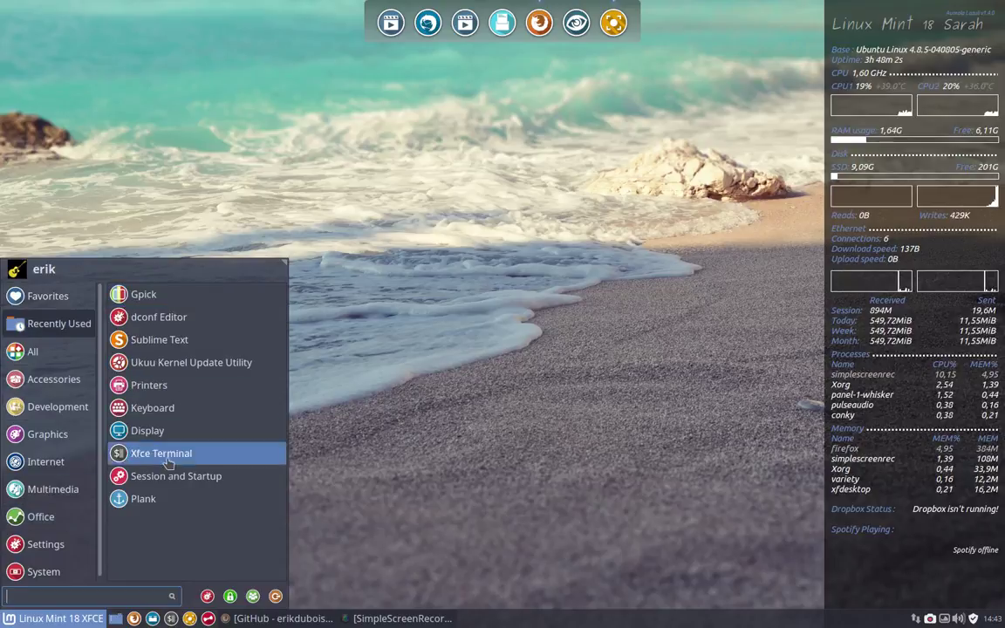
pyautogui.click(63, 619)
pyautogui.click(65, 621)
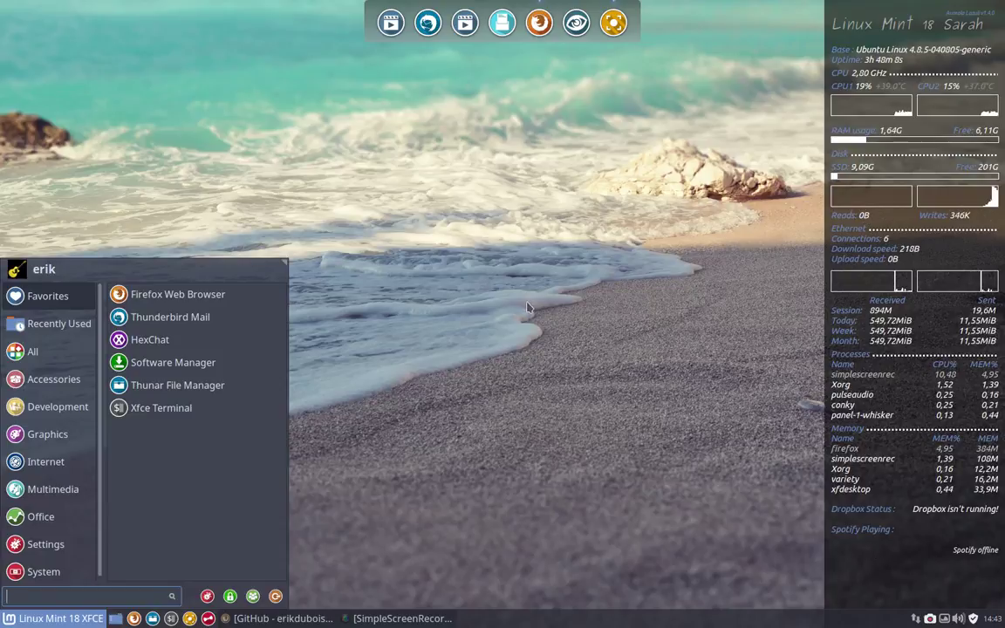
pyautogui.click(411, 264)
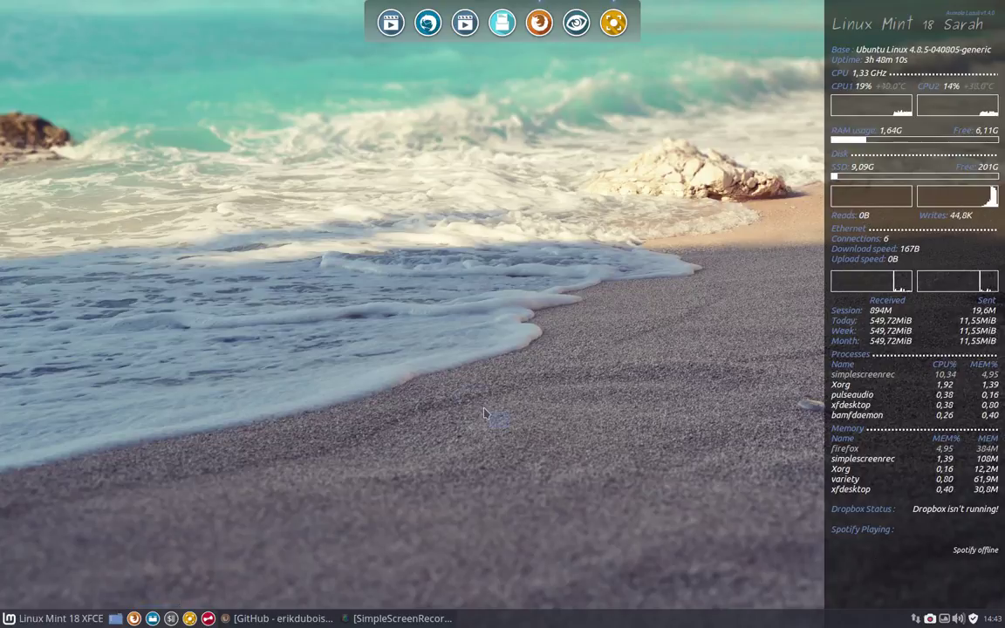
pyautogui.moveTo(460, 241); pyautogui.dragTo(96, 86)
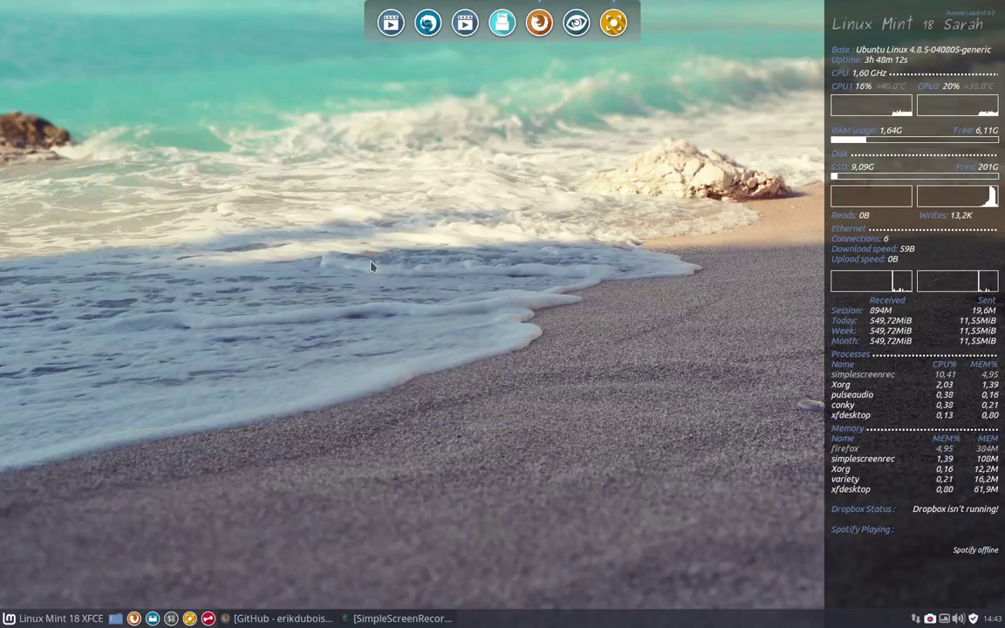
pyautogui.click(153, 618)
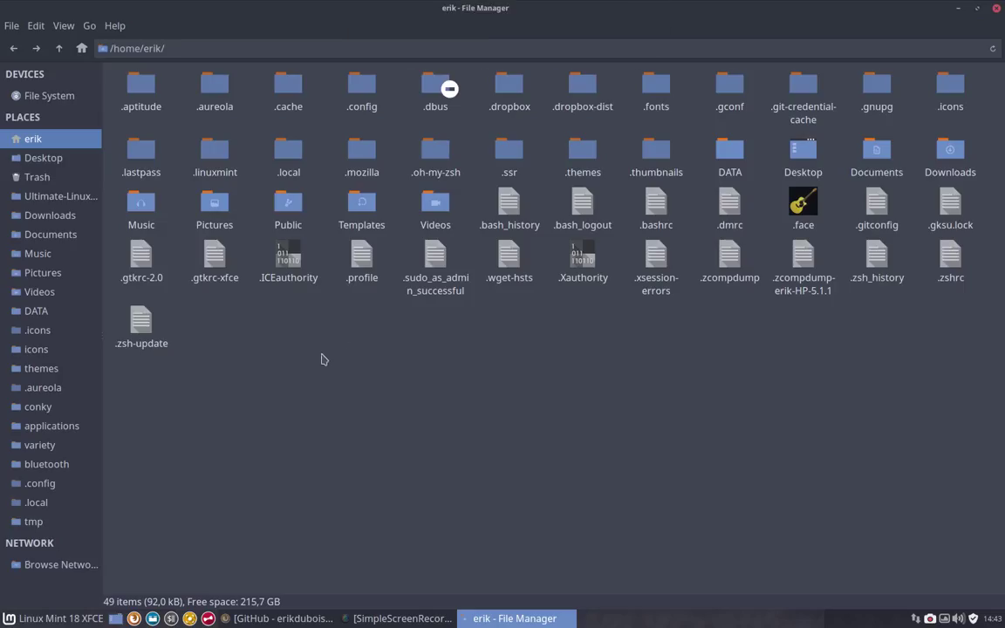
pyautogui.moveTo(326, 356); pyautogui.dragTo(897, 95)
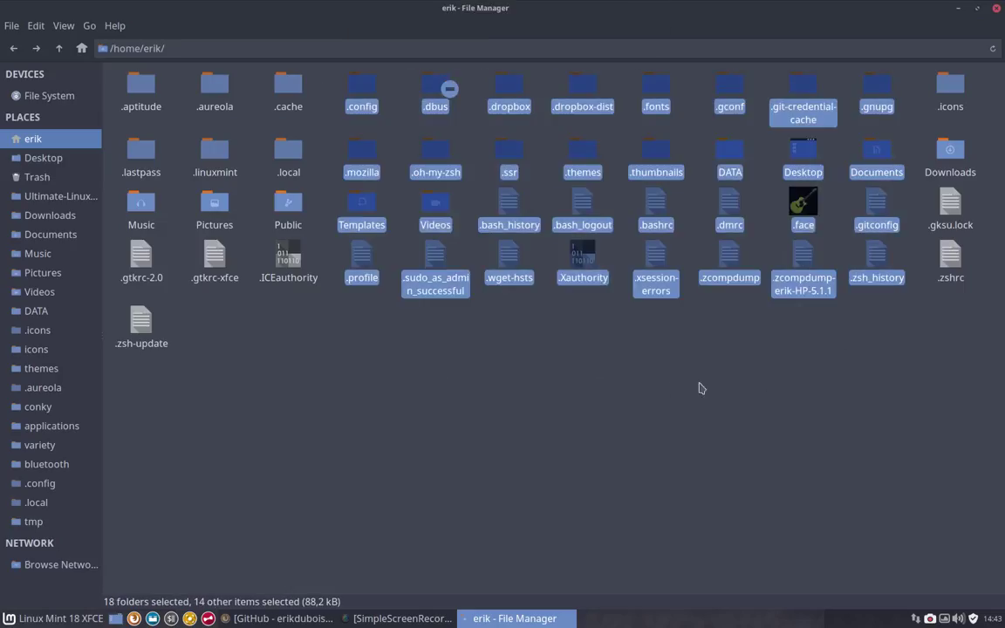
pyautogui.click(491, 405)
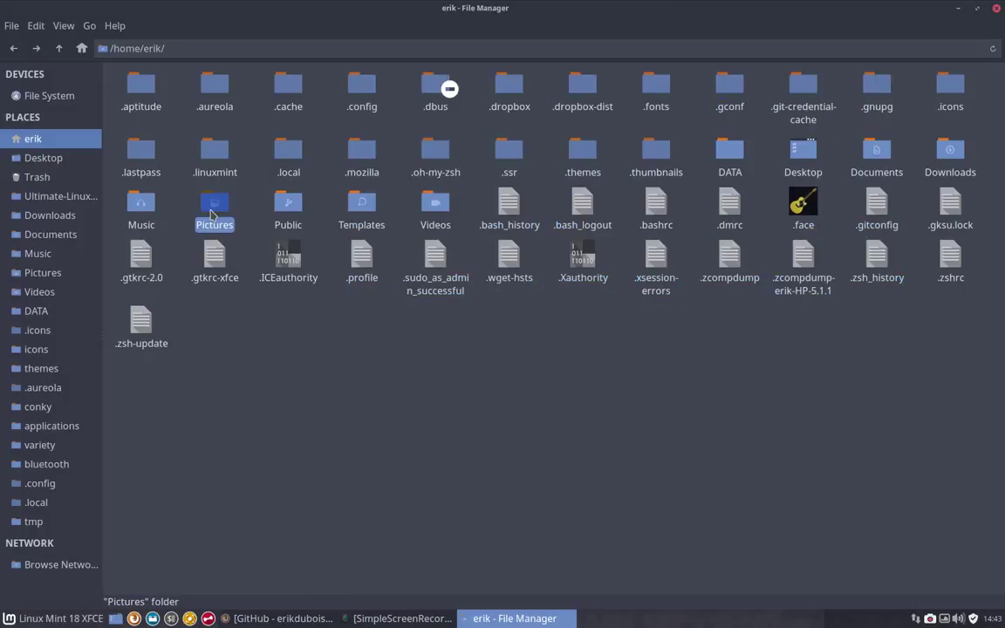
pyautogui.click(356, 448)
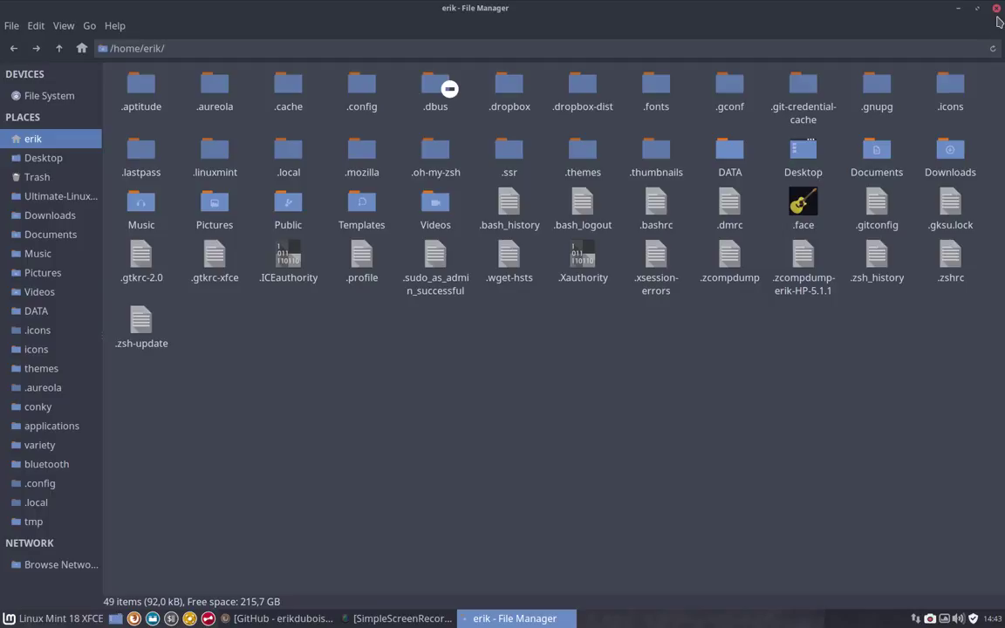
# Quit Thunar with Ctrl+Q, then open and dismiss the applications menu
pyautogui.hotkey('ctrl', 'q')
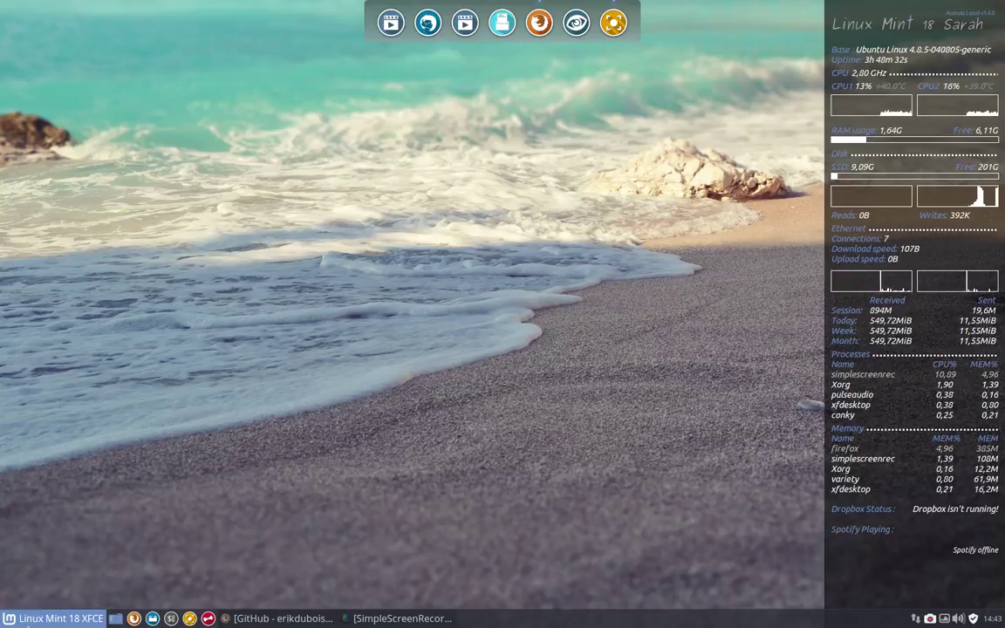
pyautogui.click(48, 617)
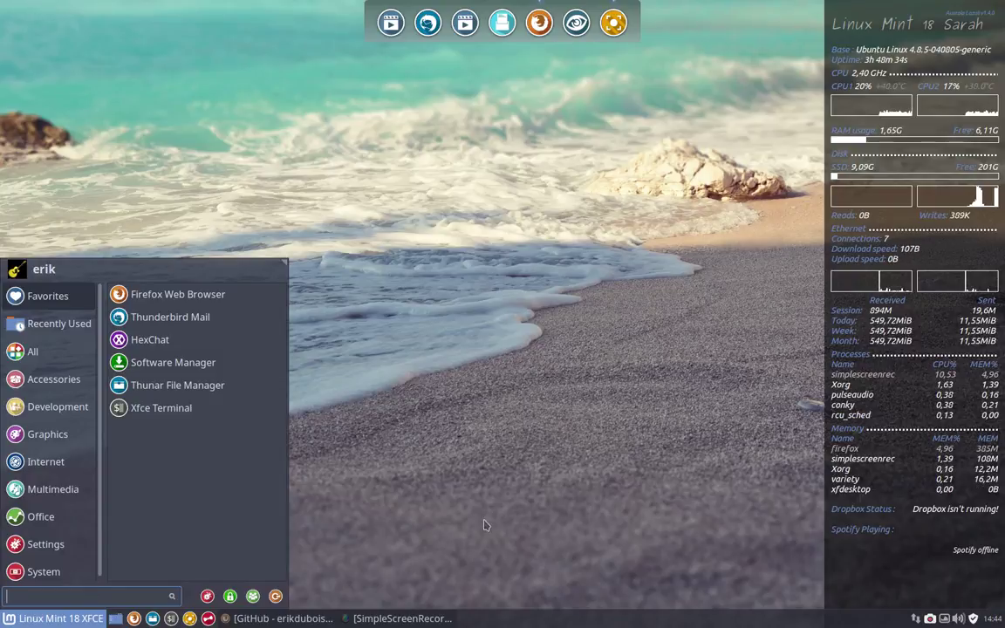
pyautogui.click(524, 450)
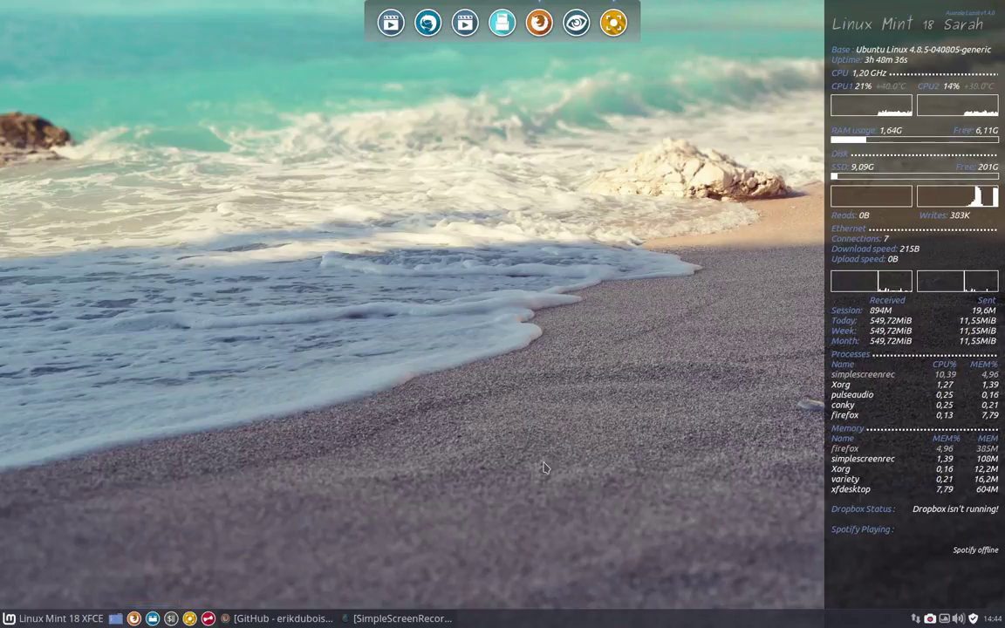